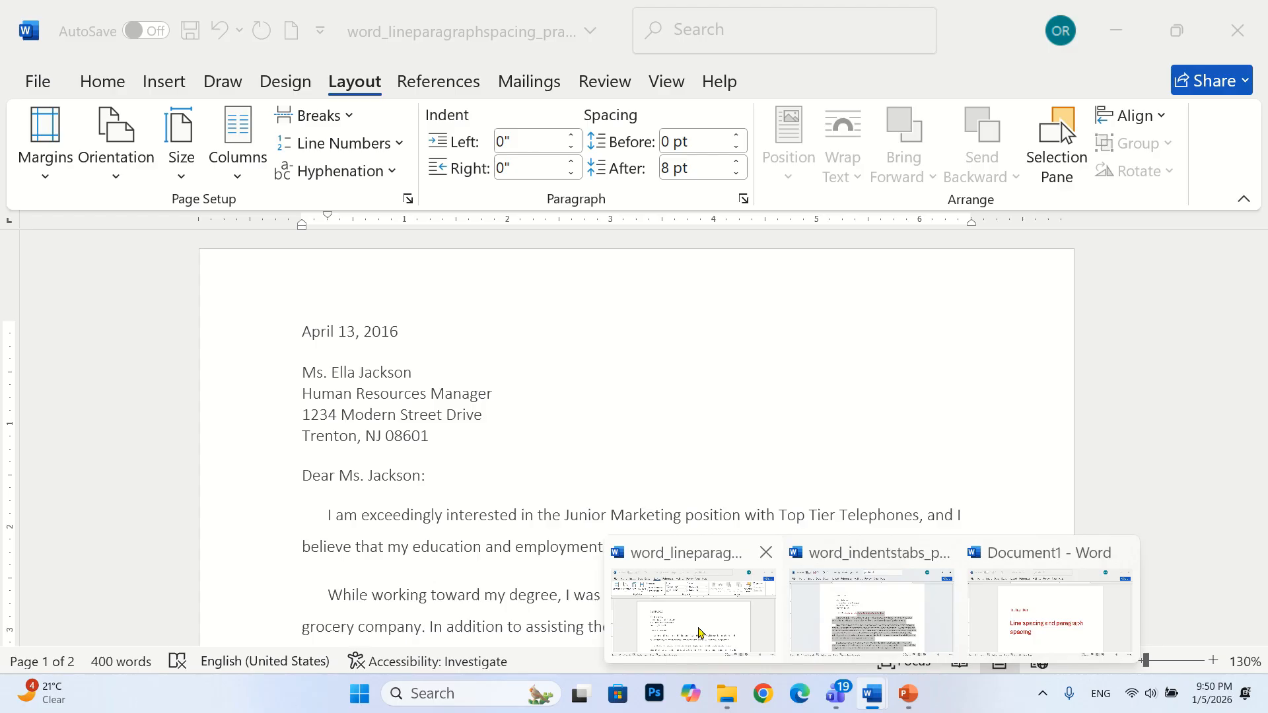
Switch to the word_lineparagraphspacing document and undo the last two spacing changes in the letter
left_click(699, 633)
left_click(695, 628)
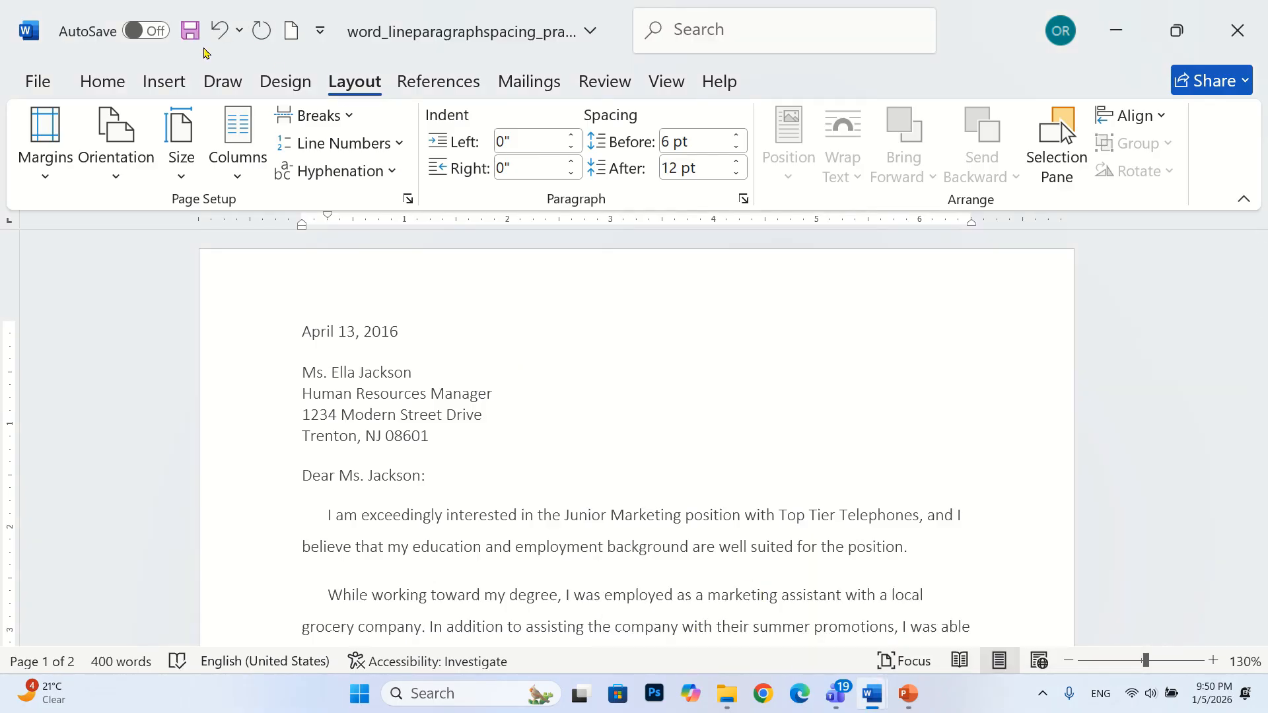
left_click(218, 29)
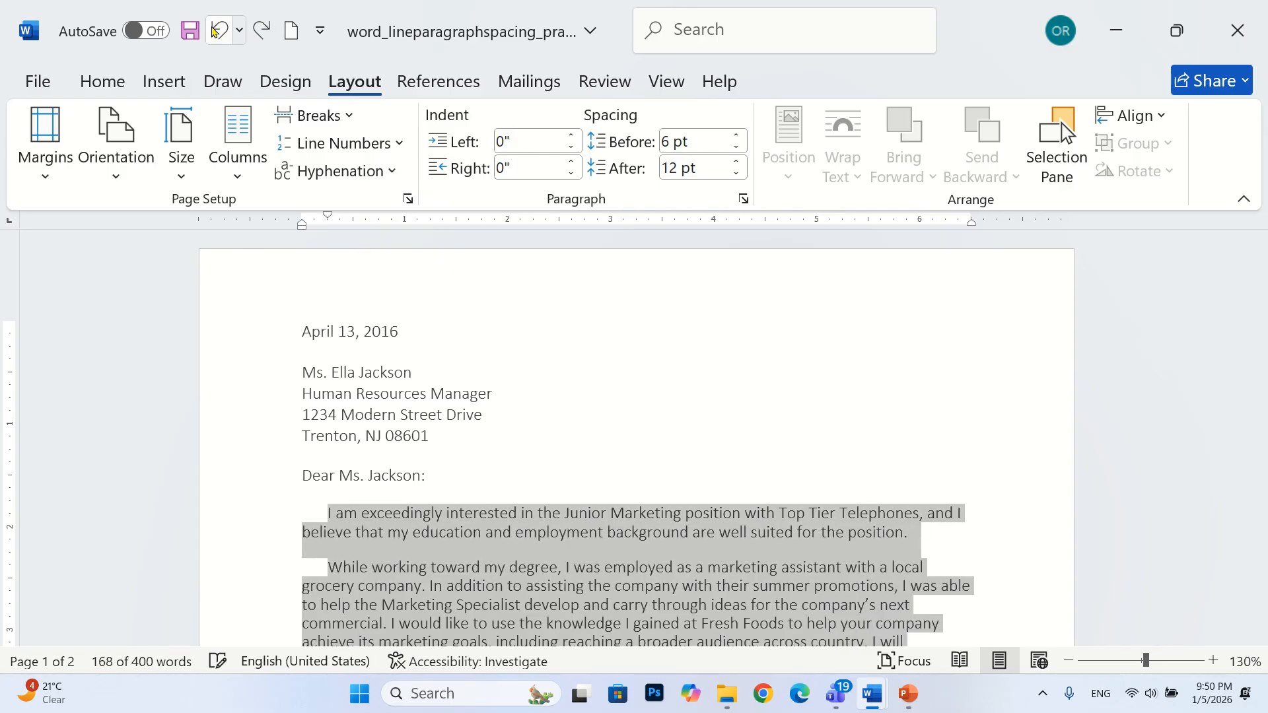
left_click(215, 31)
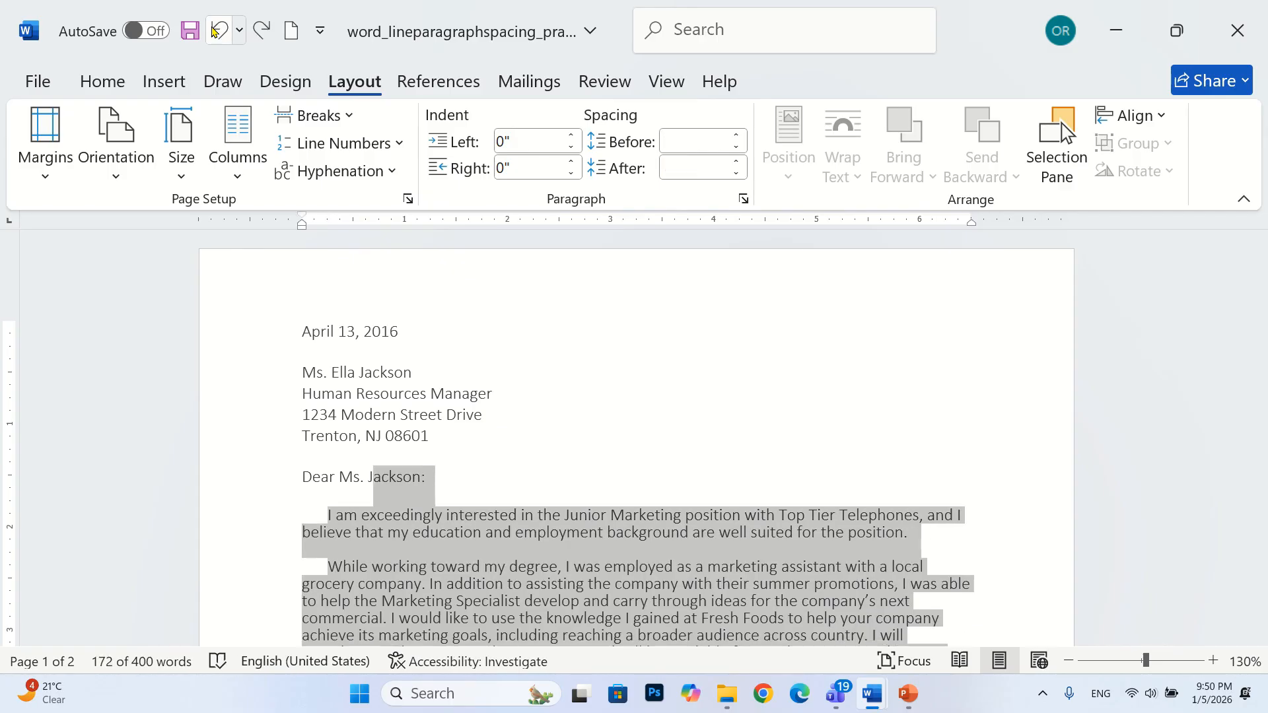
left_click(598, 474)
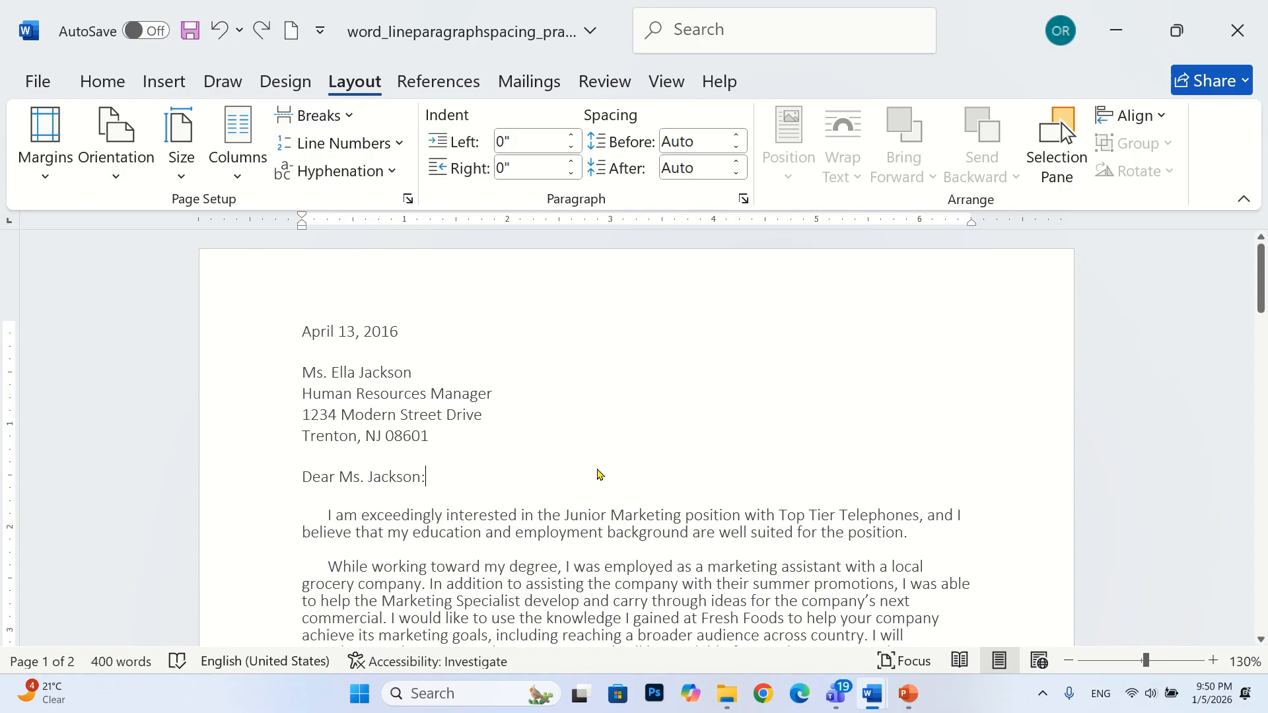
Mark the first body paragraph's two lines as 1 and 2 in the margin with the orange pen
scroll(425, 431, "down", 1)
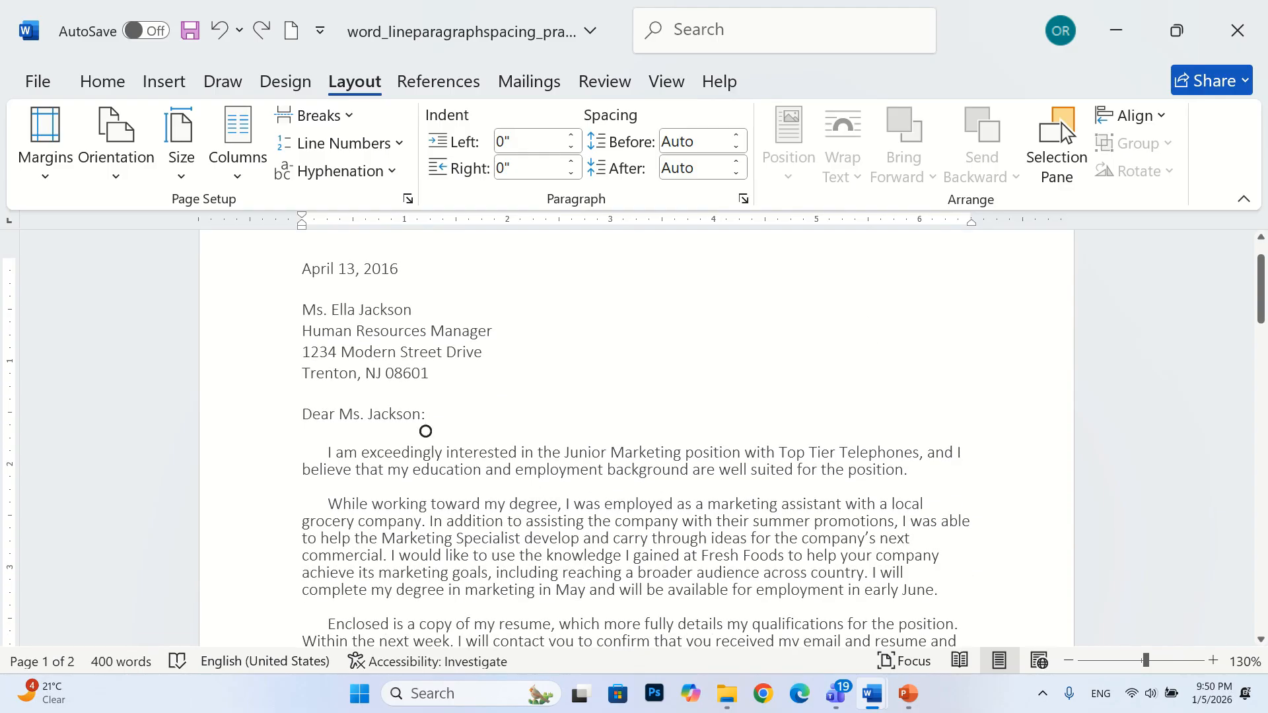
scroll(425, 430, "down", 1)
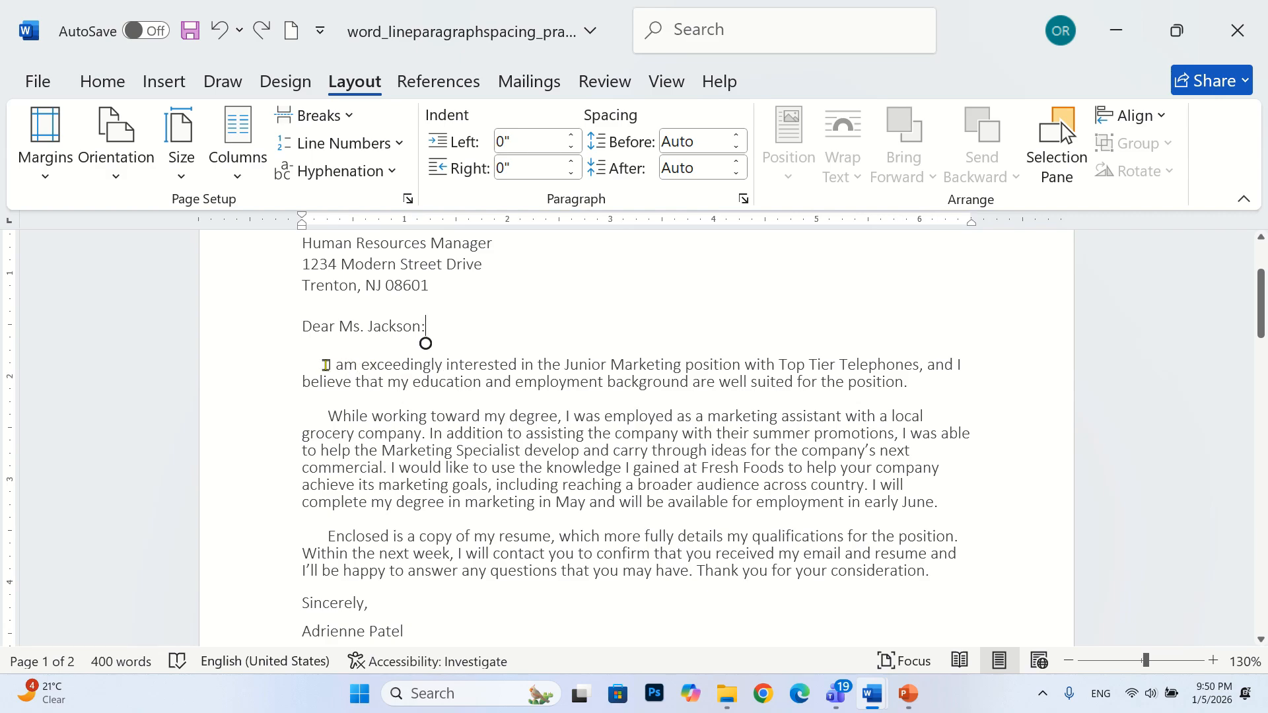
left_click_drag(323, 363, 1008, 365)
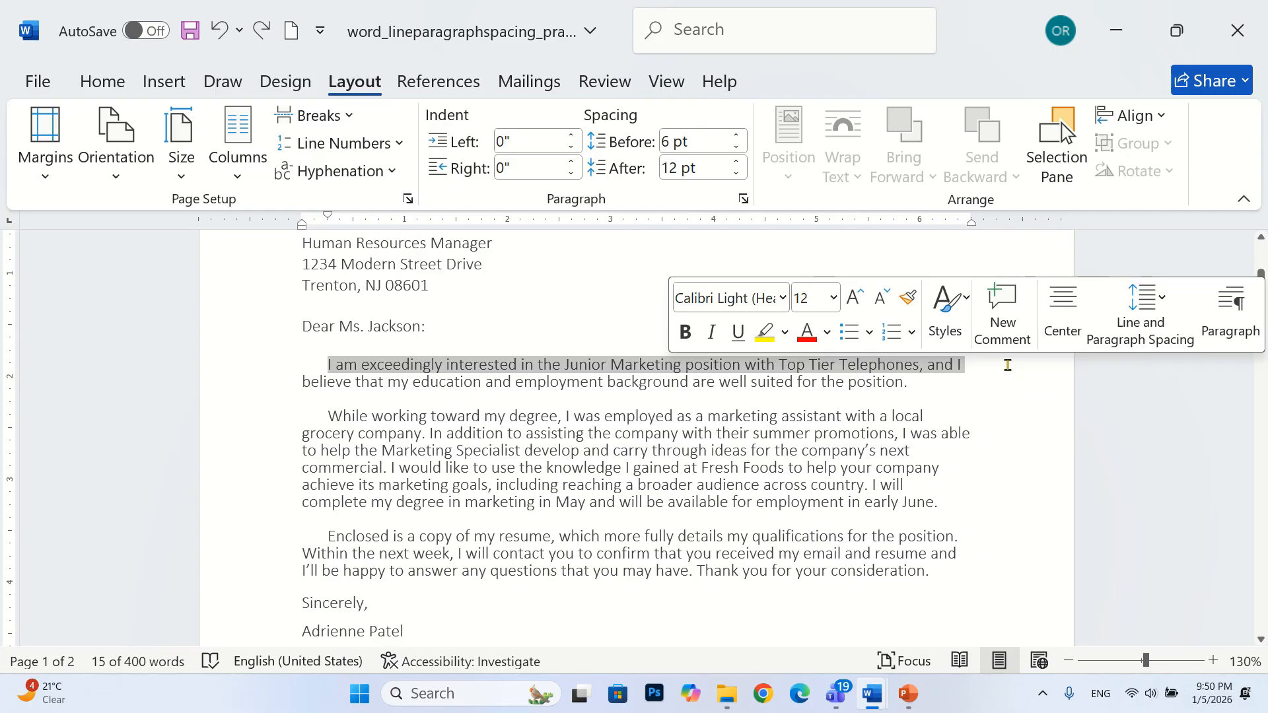
left_click(473, 385)
left_click(223, 82)
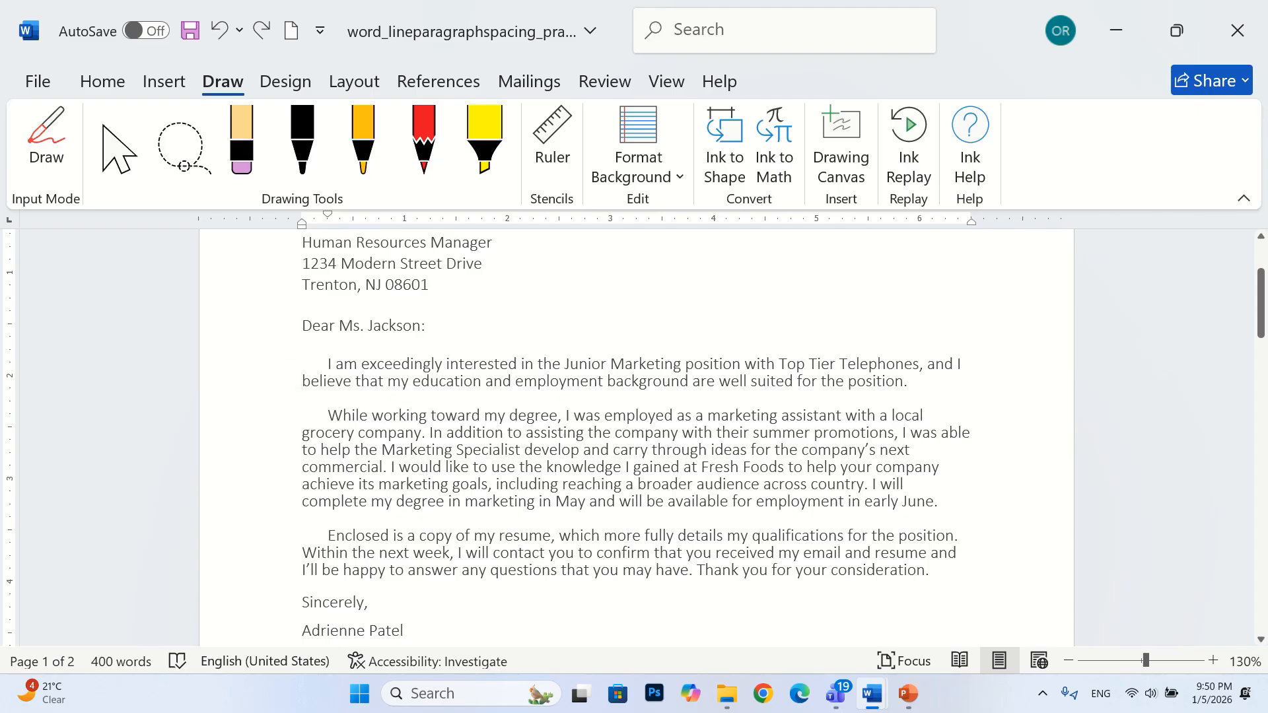
left_click(363, 141)
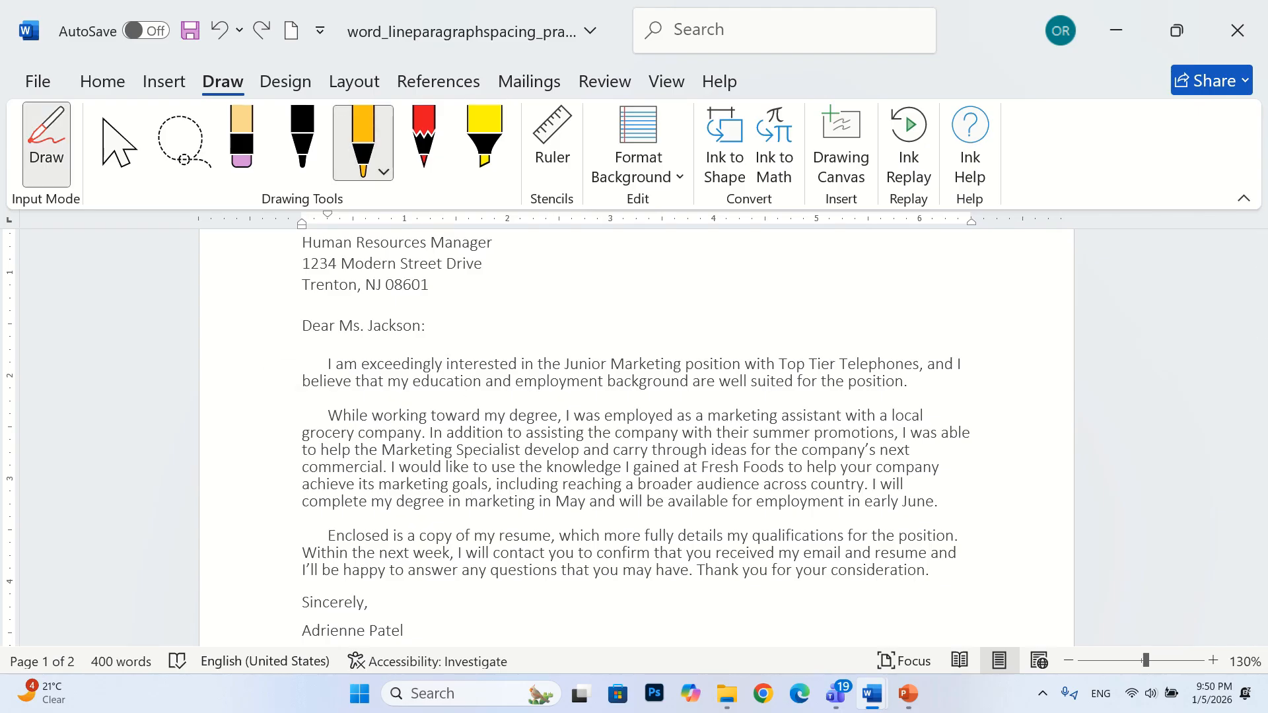
mouse_move(271, 383)
left_mouse_down()
mouse_move(315, 389)
mouse_move(334, 360)
left_mouse_up()
mouse_move(227, 403)
left_mouse_down()
mouse_move(257, 413)
mouse_move(276, 395)
left_mouse_up()
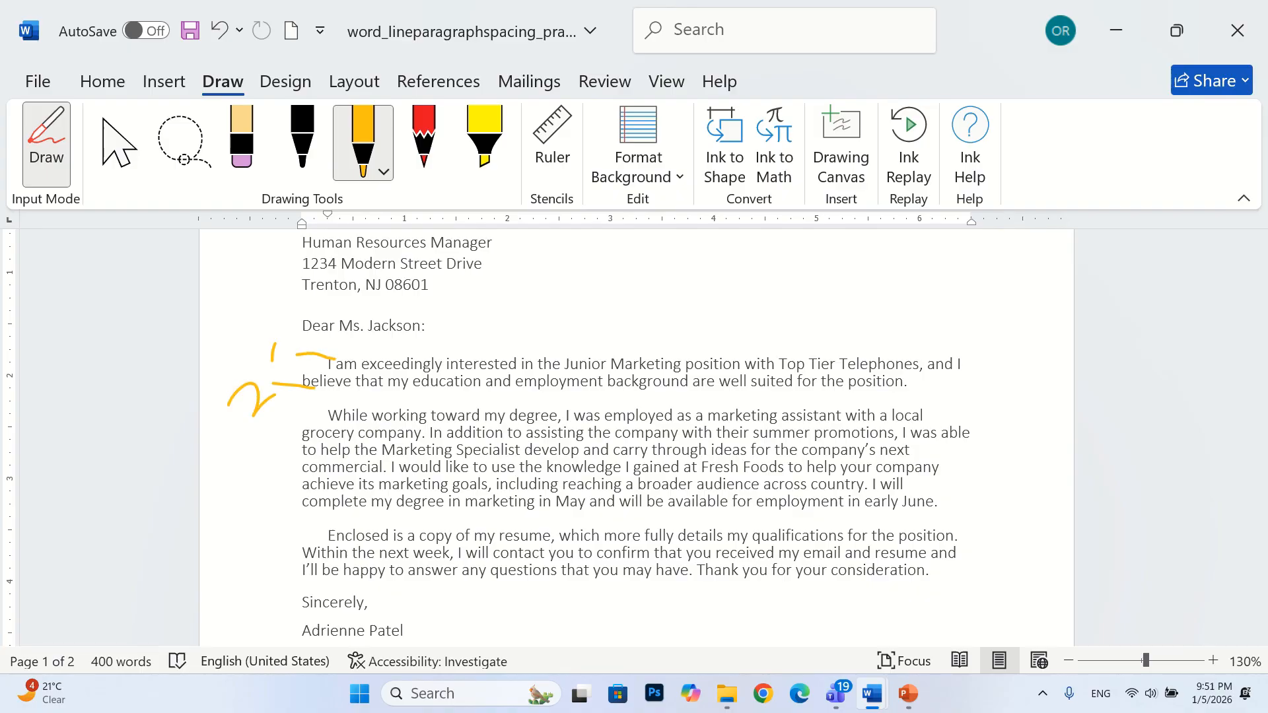
Underline the first line of the first body paragraph in orange ink and handwrite the callout "line spacing" beside it
mouse_move(434, 374)
left_mouse_down()
mouse_move(381, 375)
mouse_move(575, 376)
mouse_move(585, 304)
mouse_move(621, 321)
left_mouse_up()
mouse_move(631, 270)
left_mouse_down()
mouse_move(639, 304)
mouse_move(744, 251)
mouse_move(725, 240)
left_mouse_up()
mouse_move(717, 296)
left_mouse_down()
mouse_move(705, 342)
mouse_move(765, 329)
left_mouse_up()
mouse_move(739, 291)
left_mouse_down()
mouse_move(759, 279)
mouse_move(752, 316)
left_mouse_up()
mouse_move(805, 266)
left_mouse_down()
mouse_move(785, 294)
mouse_move(826, 281)
left_mouse_up()
mouse_move(851, 259)
left_mouse_down()
mouse_move(905, 274)
mouse_move(949, 239)
left_mouse_up()
left_click(913, 240)
mouse_move(951, 239)
left_mouse_down()
mouse_move(977, 277)
mouse_move(943, 291)
left_mouse_up()
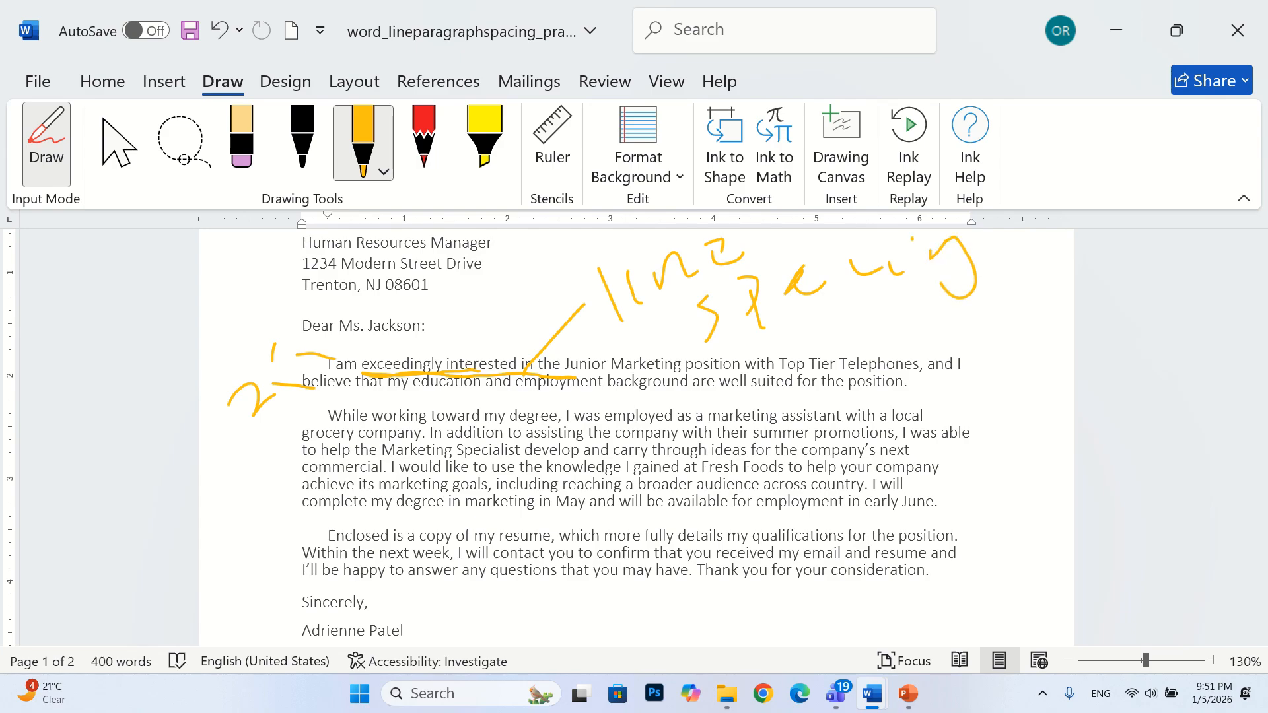
Bracket the body paragraphs in orange ink and label the gaps between them "PS"
mouse_move(362, 402)
left_mouse_down()
mouse_move(302, 418)
mouse_move(273, 488)
mouse_move(337, 526)
mouse_move(295, 566)
mouse_move(323, 590)
left_mouse_up()
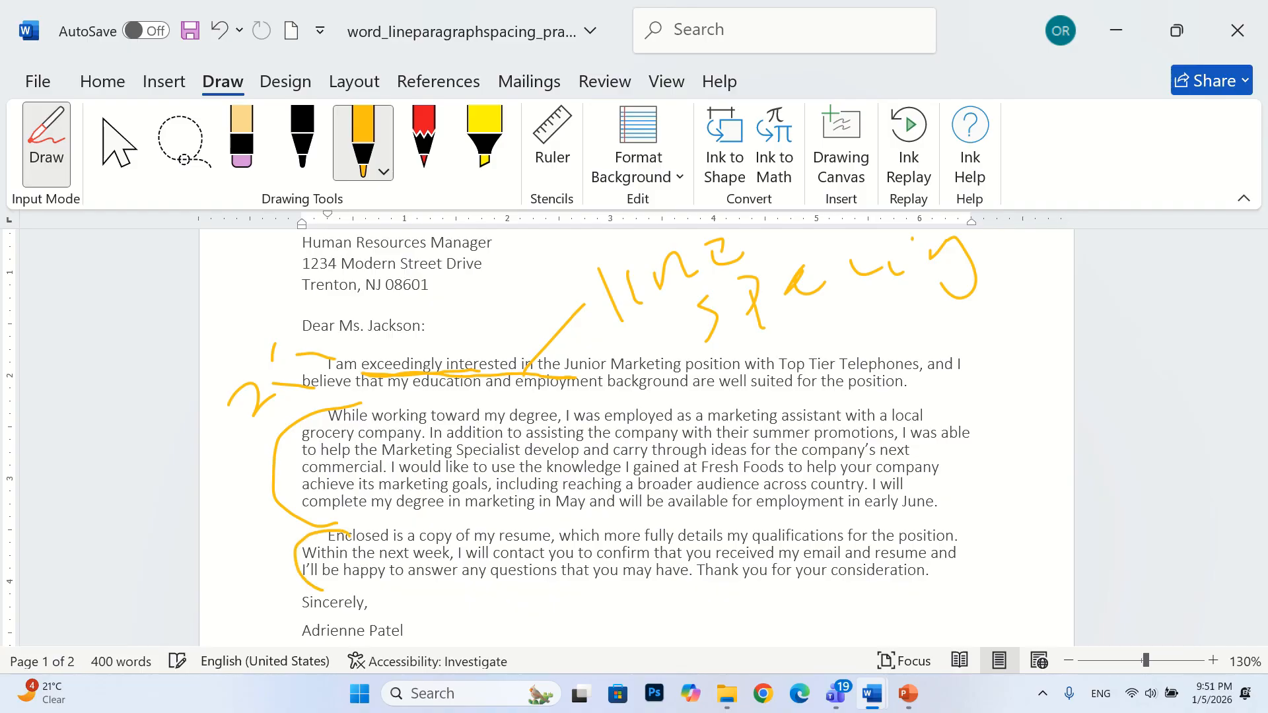
mouse_move(375, 516)
left_mouse_down()
mouse_move(226, 524)
mouse_move(230, 557)
left_mouse_up()
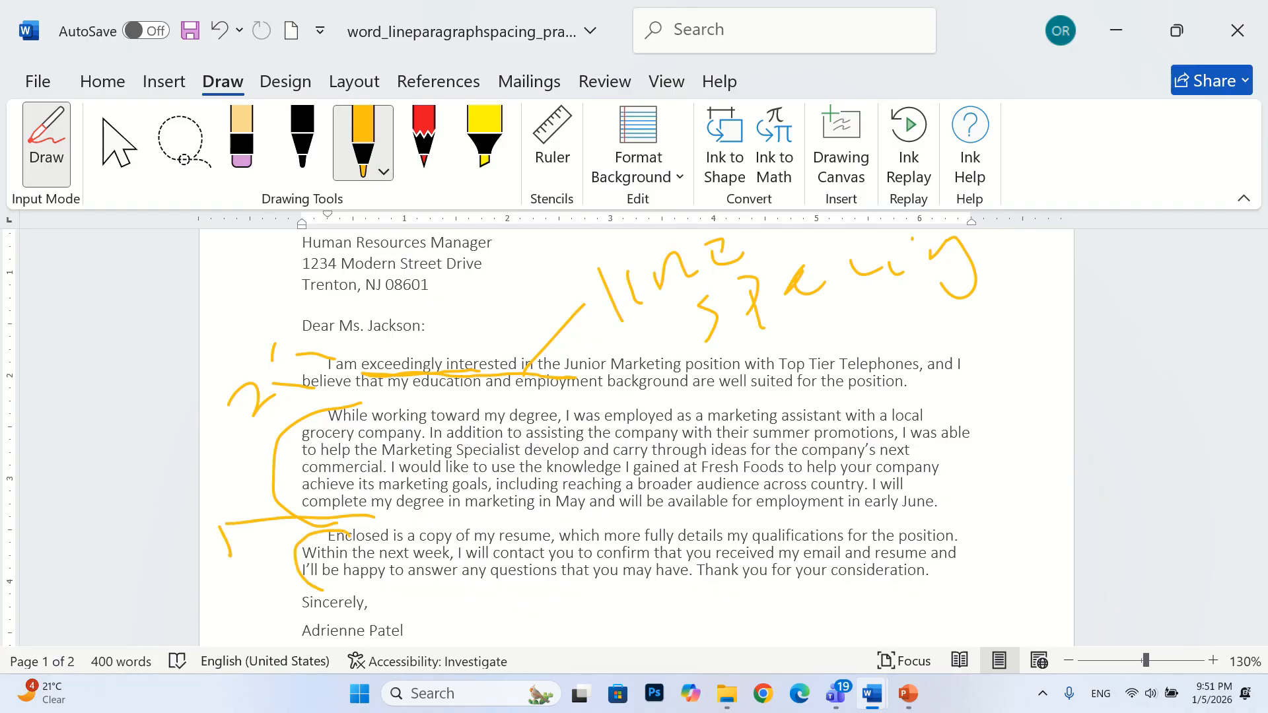
mouse_move(212, 509)
left_mouse_down()
mouse_move(257, 547)
mouse_move(238, 565)
left_mouse_up()
mouse_move(351, 342)
left_mouse_down()
mouse_move(303, 354)
mouse_move(349, 390)
mouse_move(259, 389)
mouse_move(236, 328)
mouse_move(256, 268)
mouse_move(253, 331)
left_mouse_up()
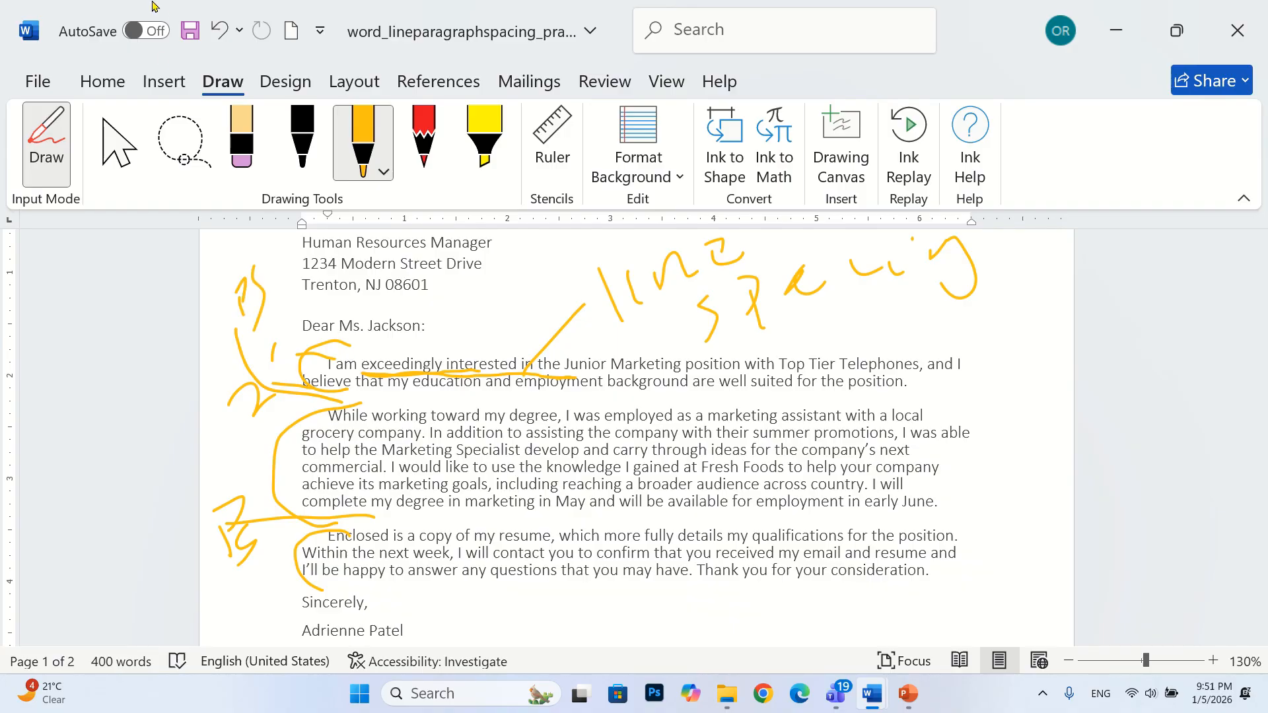
Erase all the ink annotations from the letter with the stroke Eraser and return to normal selection mode
left_click(240, 156)
key("Escape")
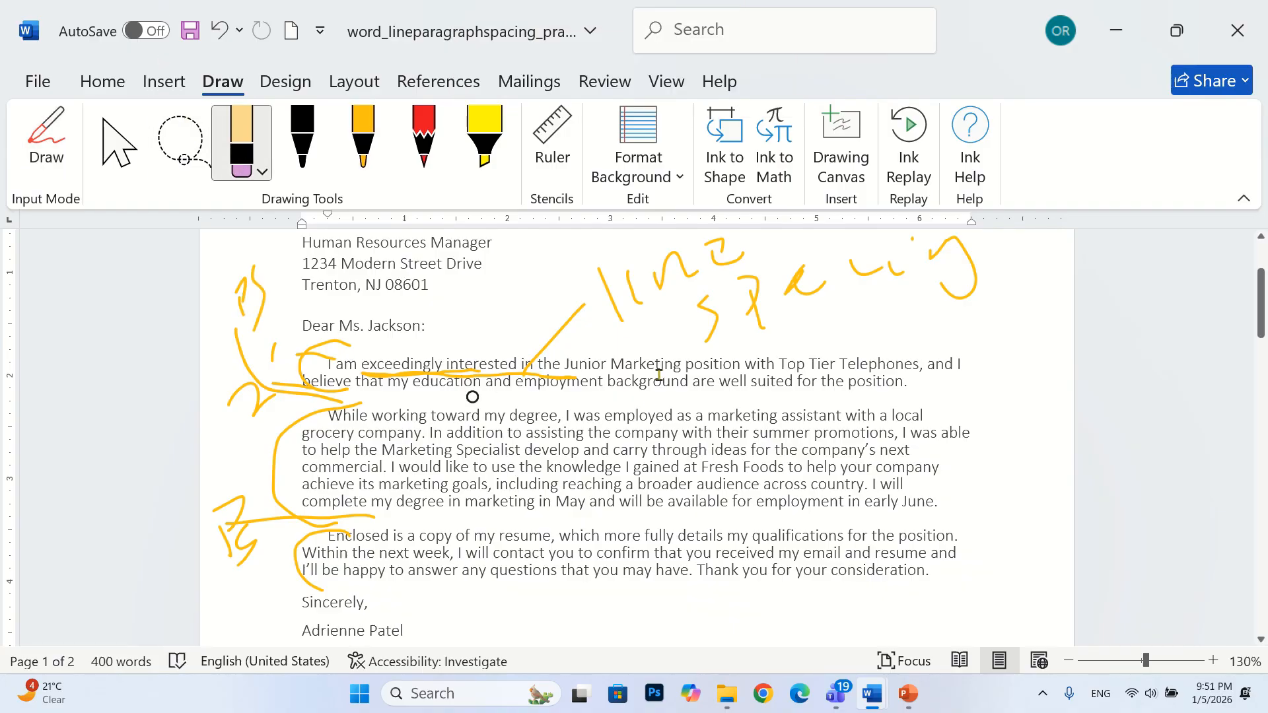
left_click(243, 166)
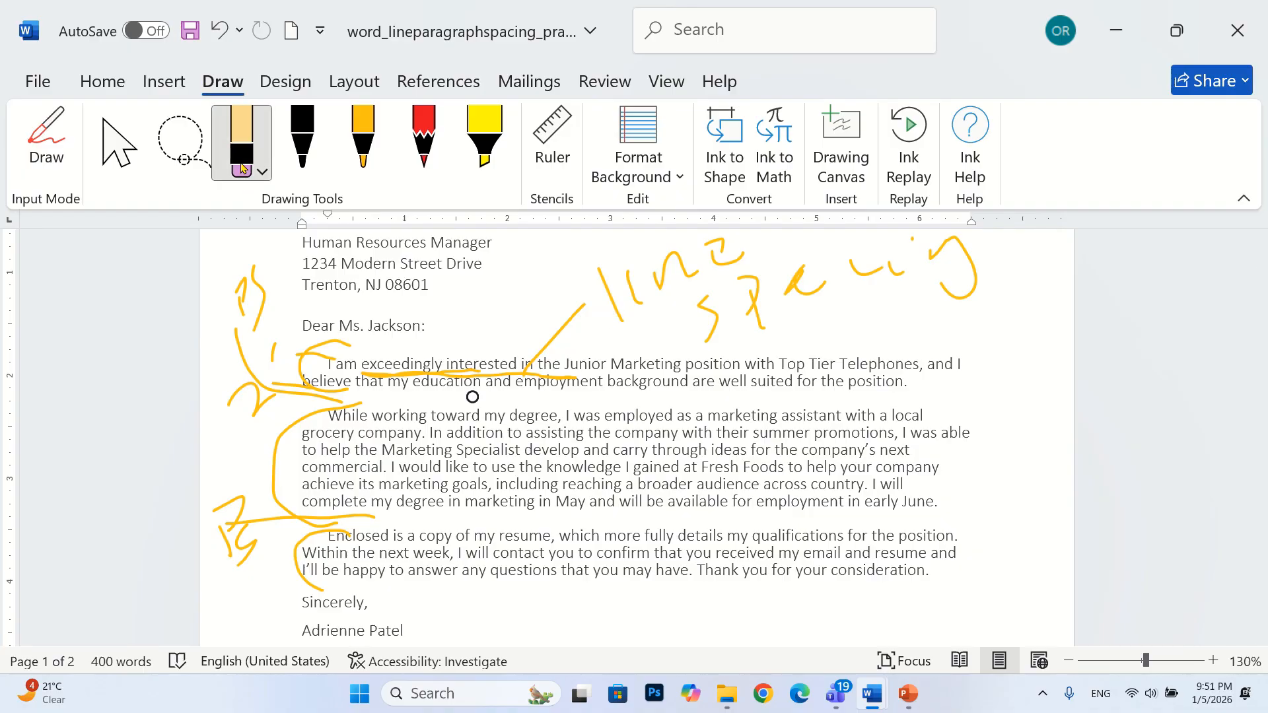
left_click(603, 292)
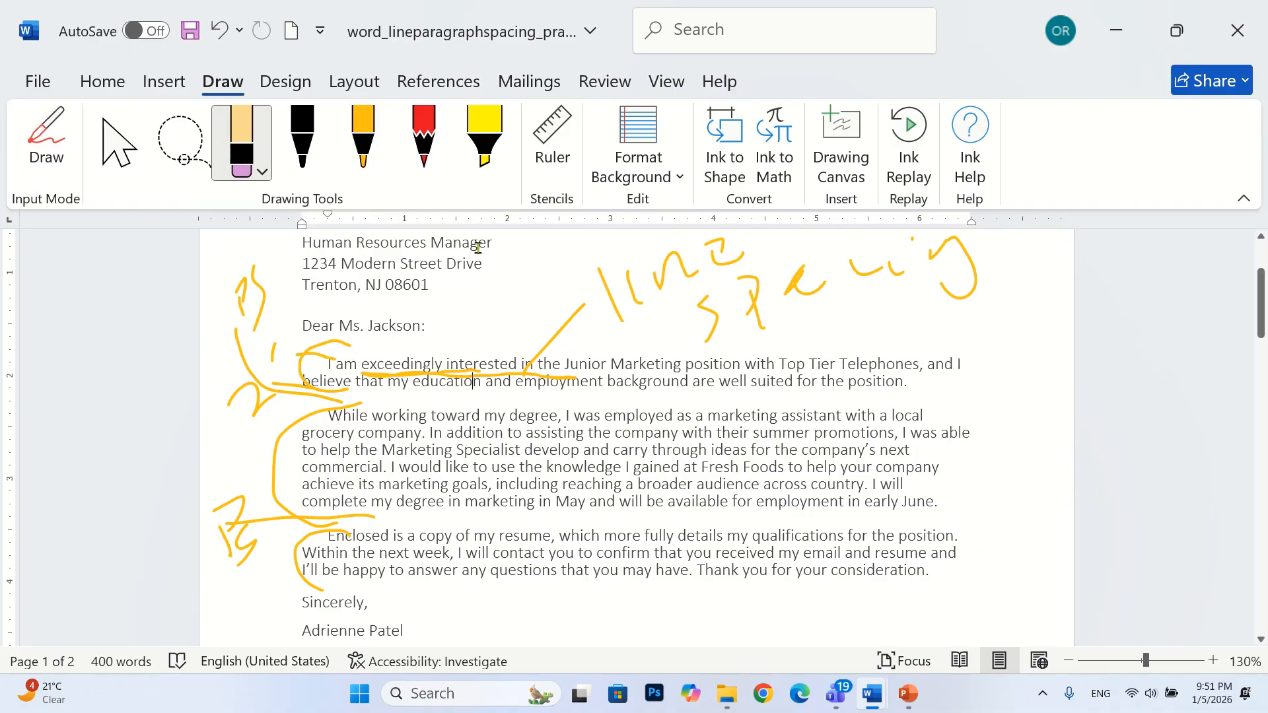
left_click(239, 166)
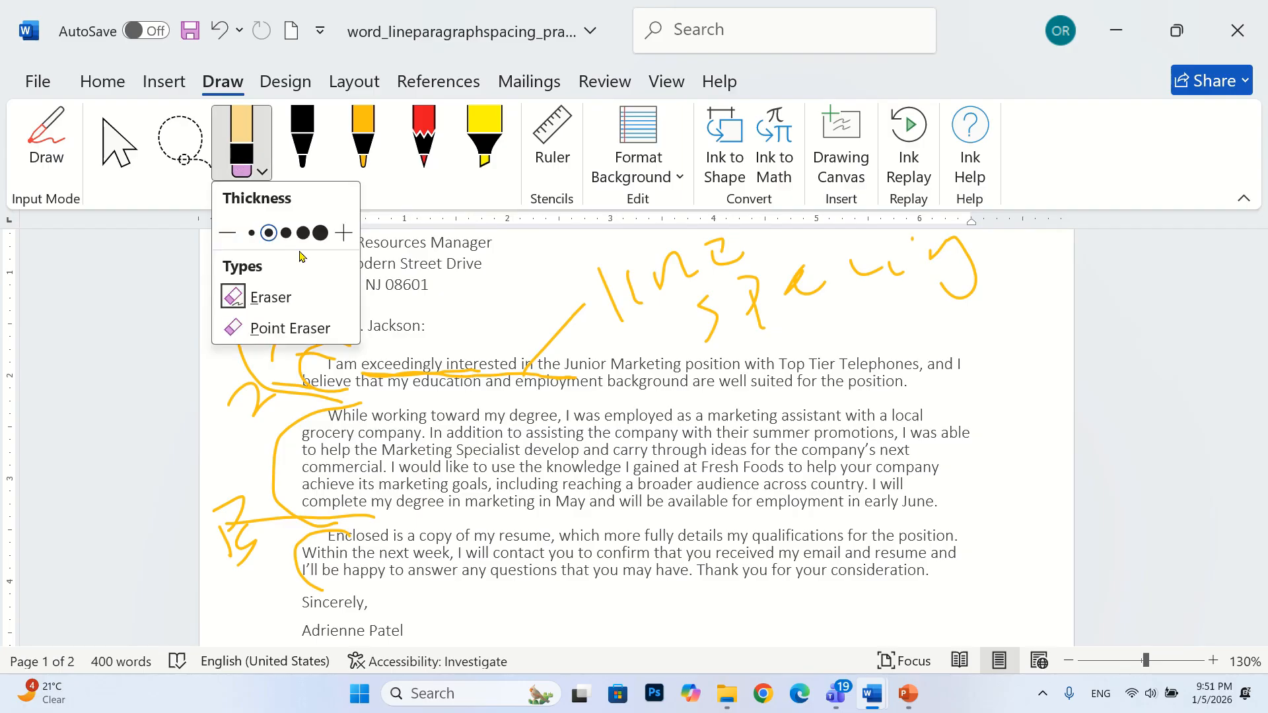
left_click(264, 295)
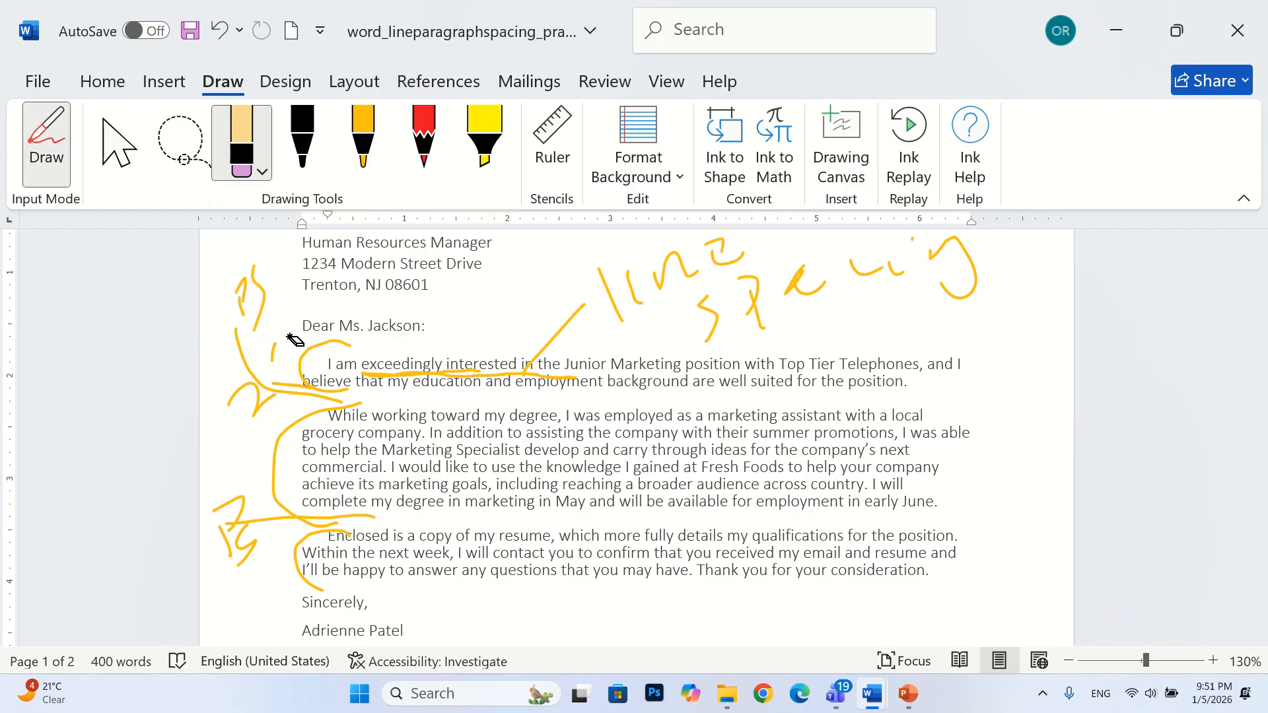
left_click_drag(337, 331, 215, 292)
mouse_move(225, 396)
left_mouse_down()
mouse_move(327, 515)
mouse_move(504, 349)
mouse_move(636, 303)
mouse_move(704, 260)
mouse_move(674, 263)
mouse_move(821, 293)
left_mouse_up()
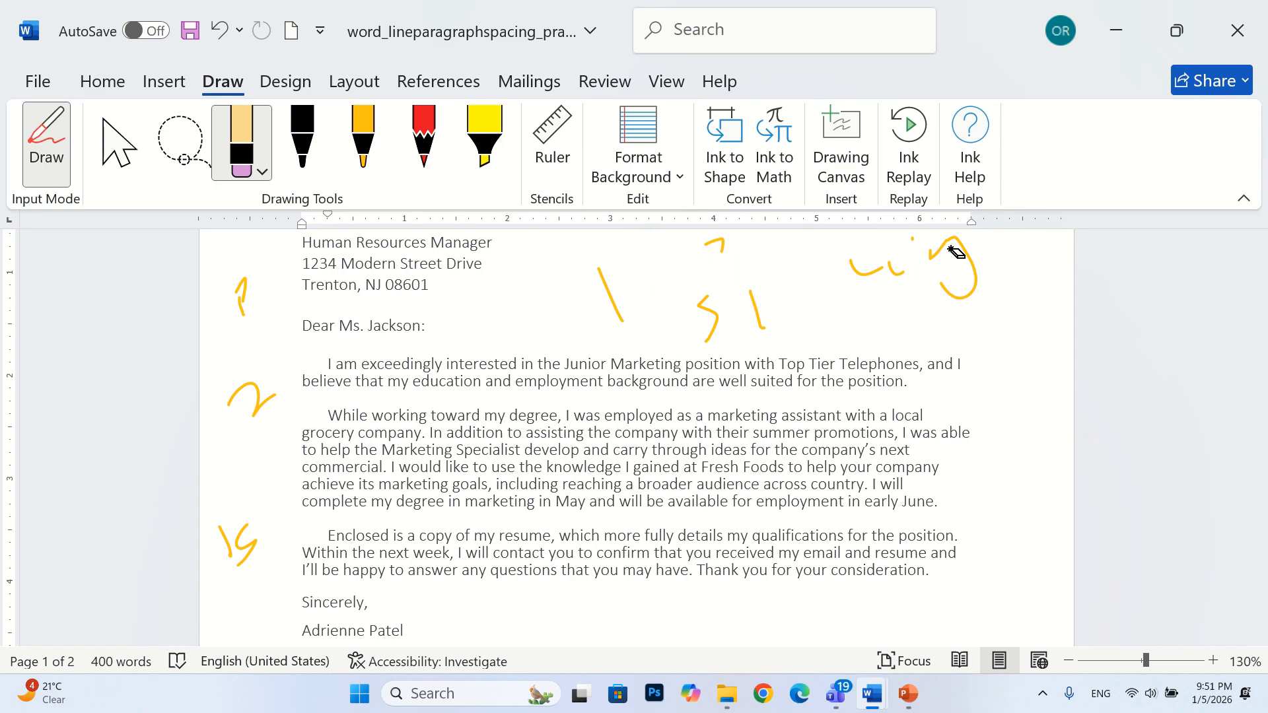
mouse_move(962, 264)
left_mouse_down()
mouse_move(880, 249)
mouse_move(765, 283)
left_mouse_up()
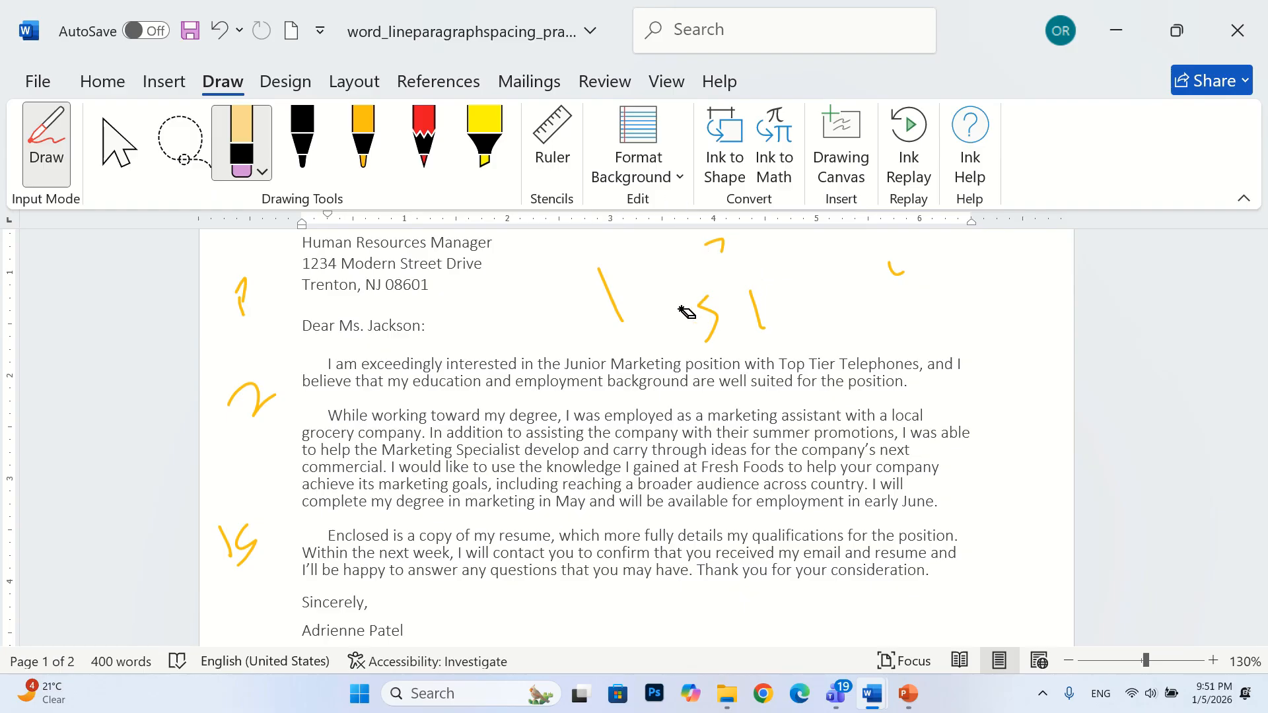
mouse_move(687, 312)
left_mouse_down()
mouse_move(713, 312)
mouse_move(589, 294)
mouse_move(765, 249)
mouse_move(898, 264)
mouse_move(81, 211)
mouse_move(217, 300)
mouse_move(251, 563)
mouse_move(225, 538)
left_mouse_up()
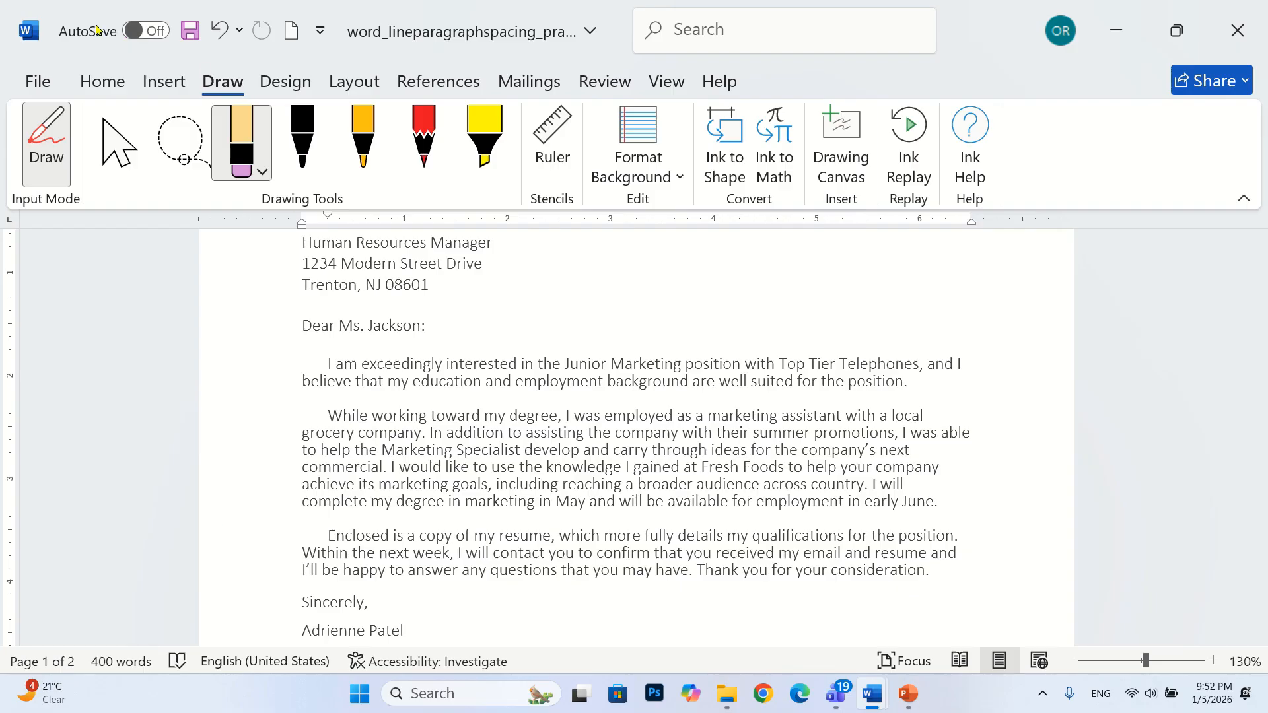
left_click(102, 81)
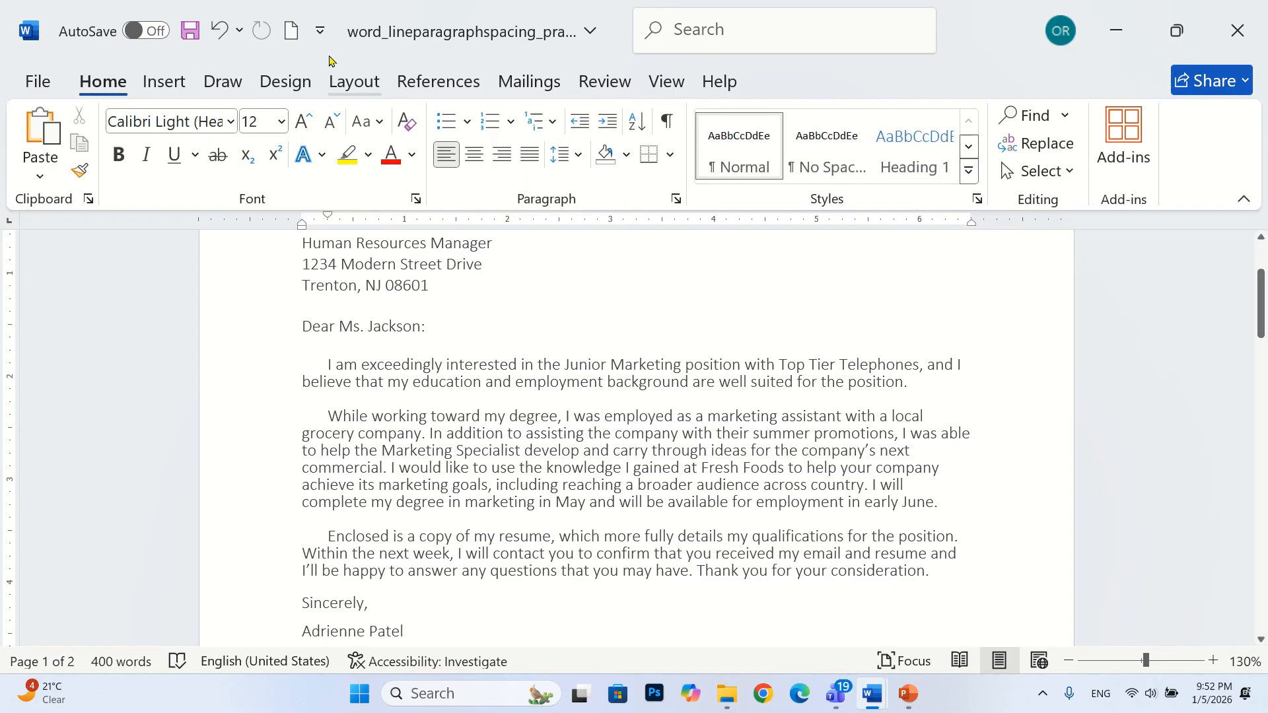
left_click(228, 80)
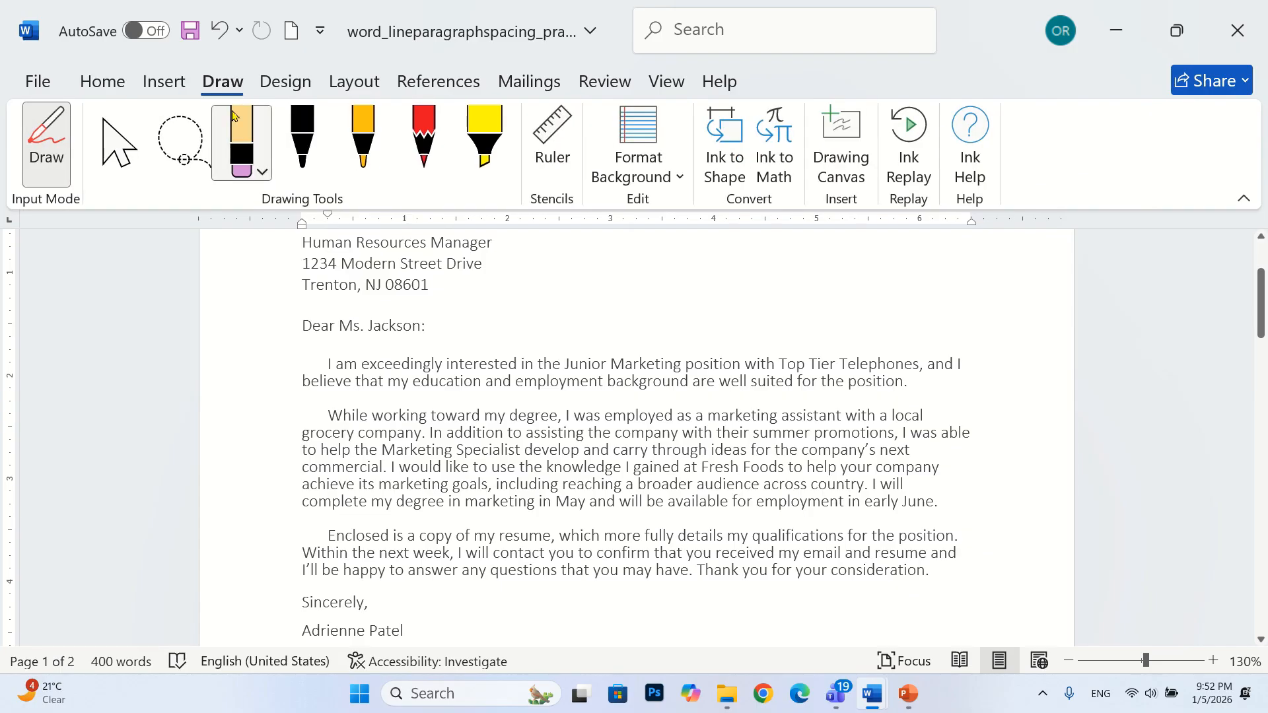
left_click(94, 147)
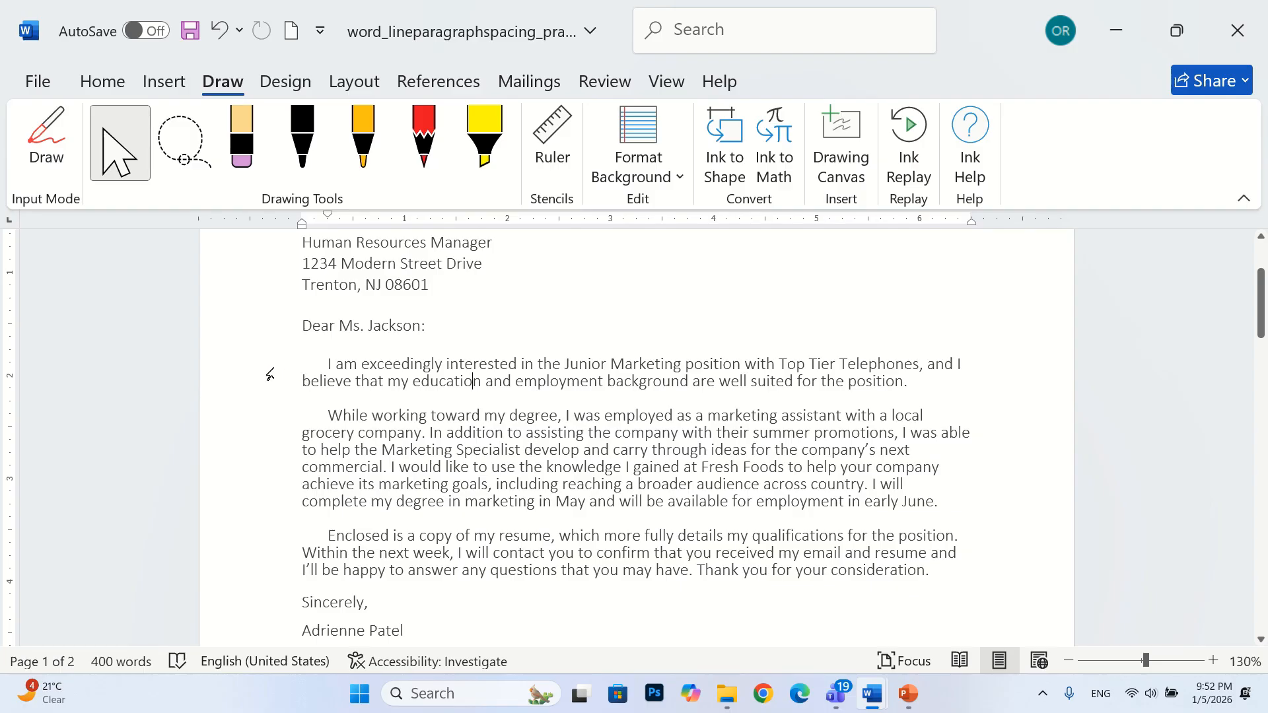
Select the letter's three body paragraphs and set their spacing after to 24 pt
left_click_drag(269, 374, 428, 572)
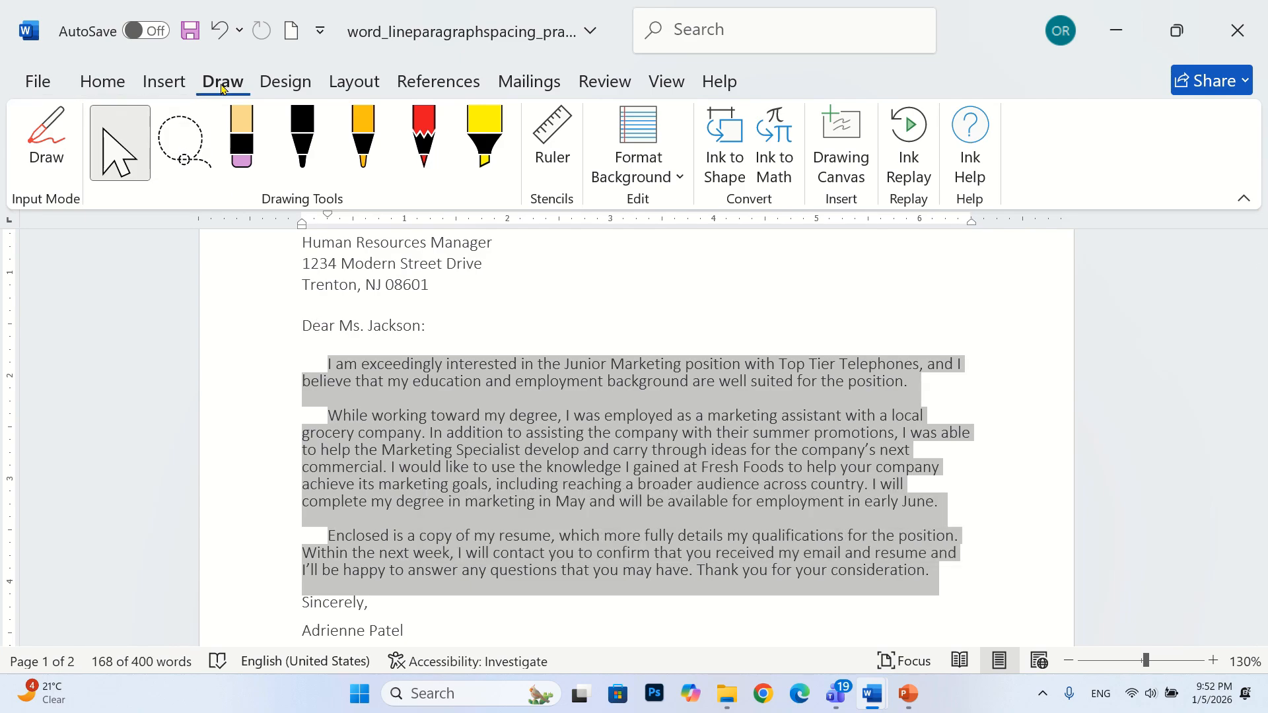
left_click(354, 80)
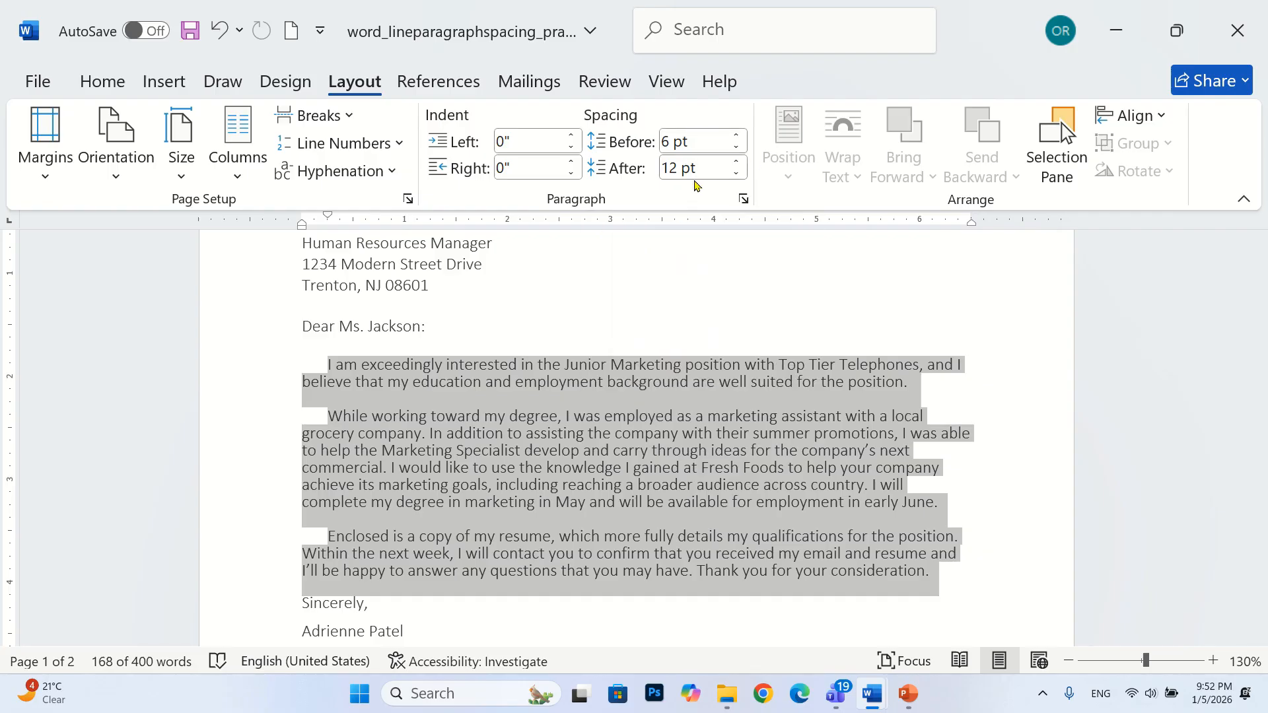
right_click(730, 169)
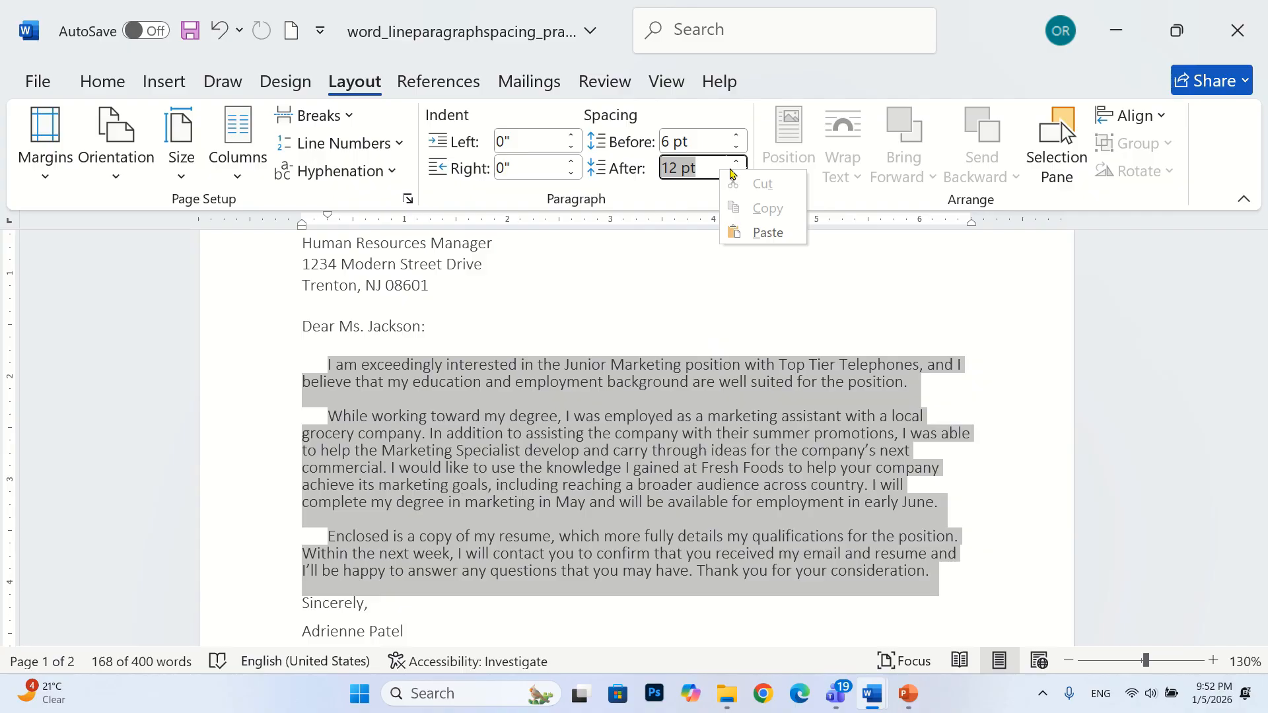
left_click(735, 163)
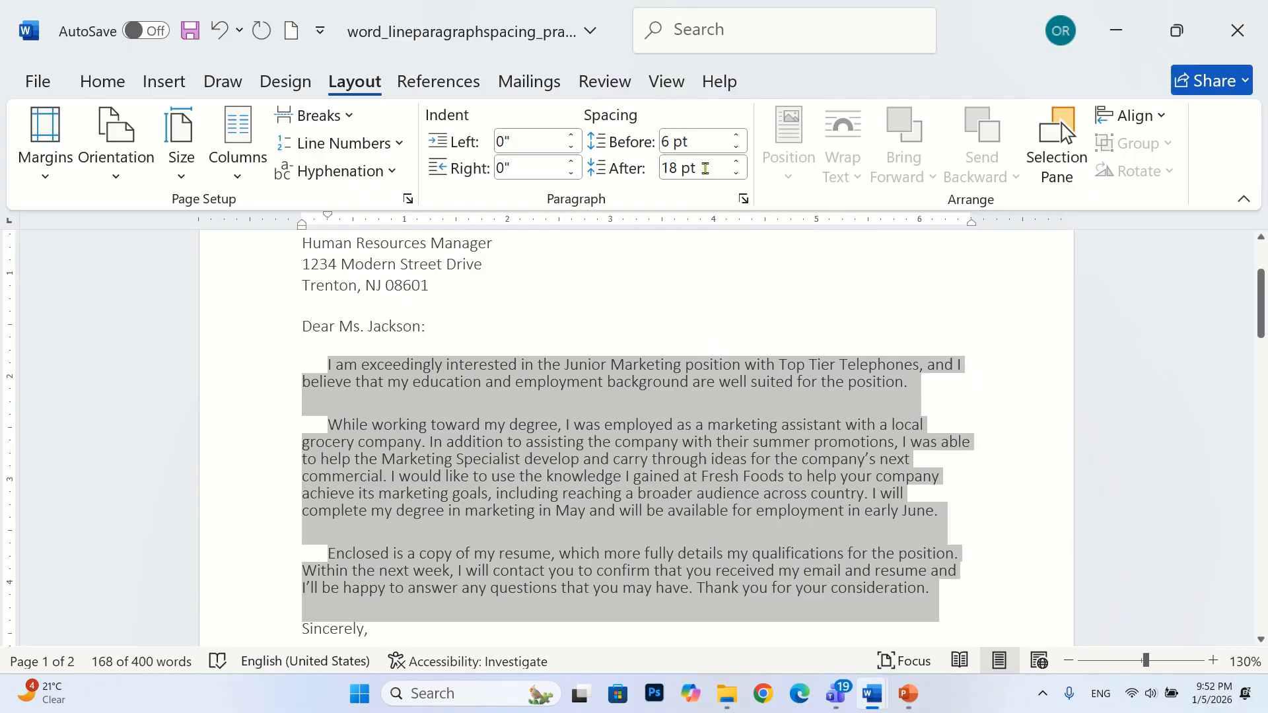
left_click(734, 162)
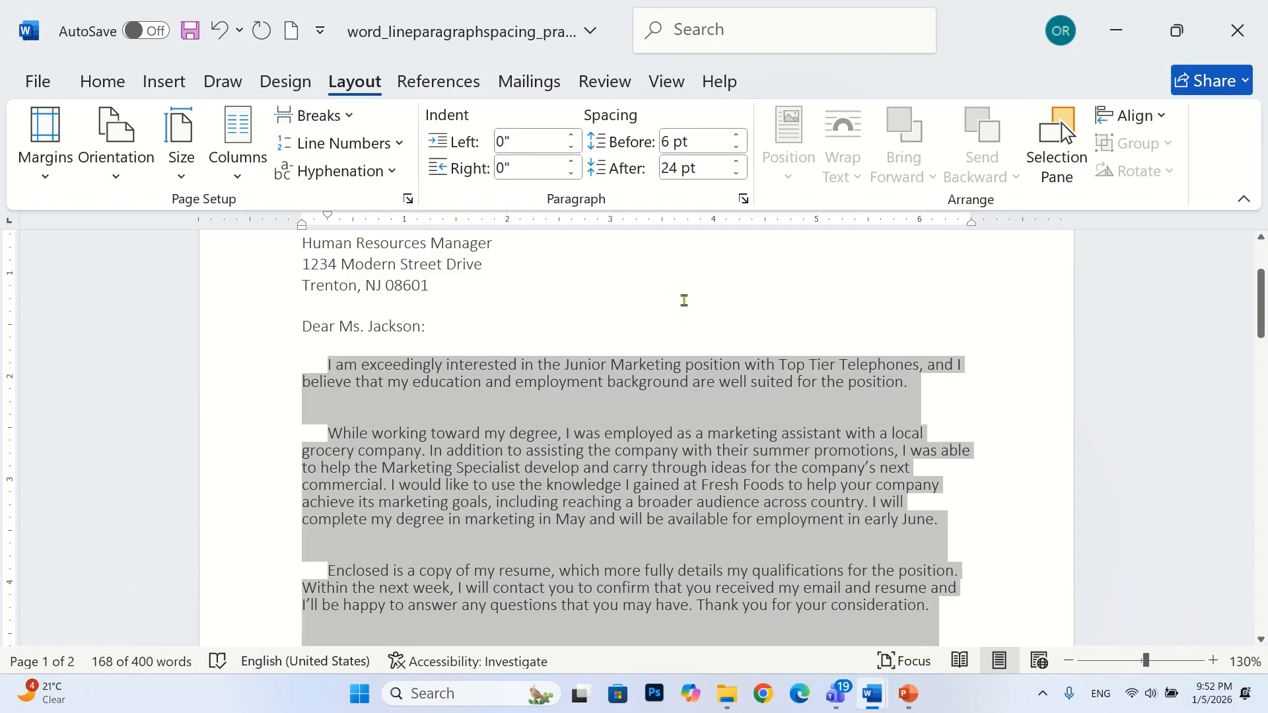
Set the spacing before the three selected body paragraphs to 18 pt
scroll(697, 192, "down", 1)
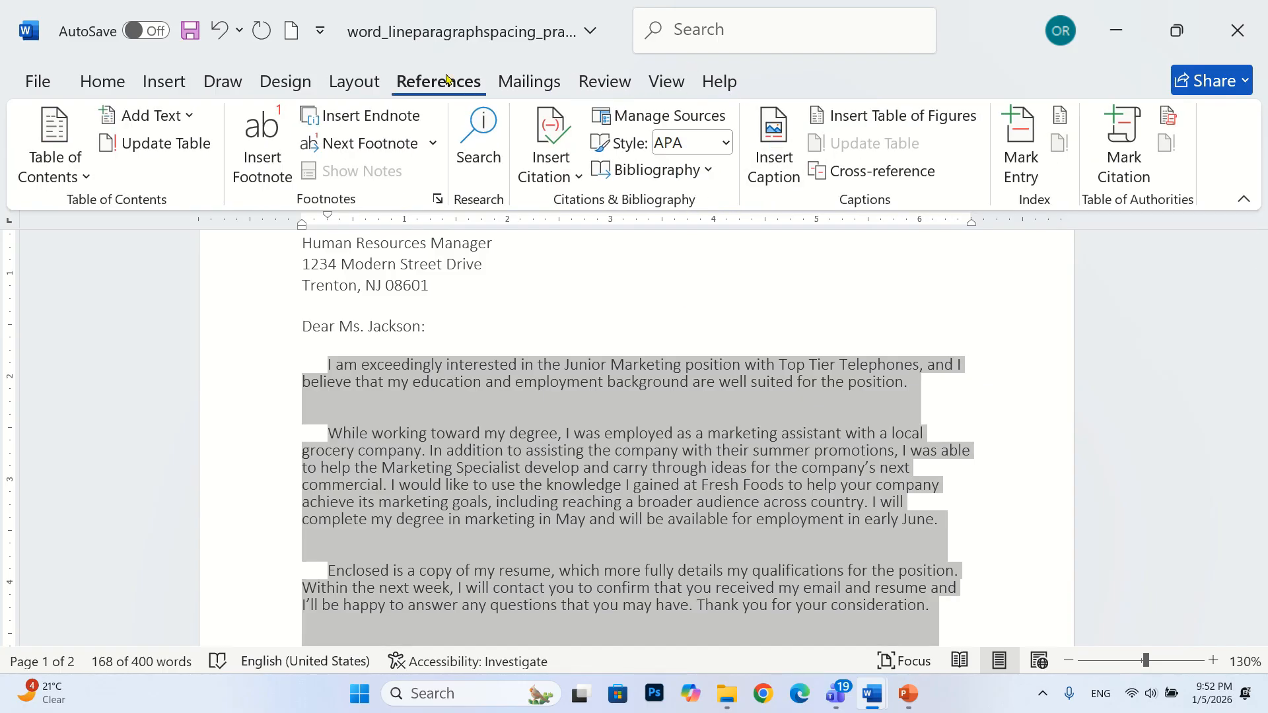
left_click(354, 85)
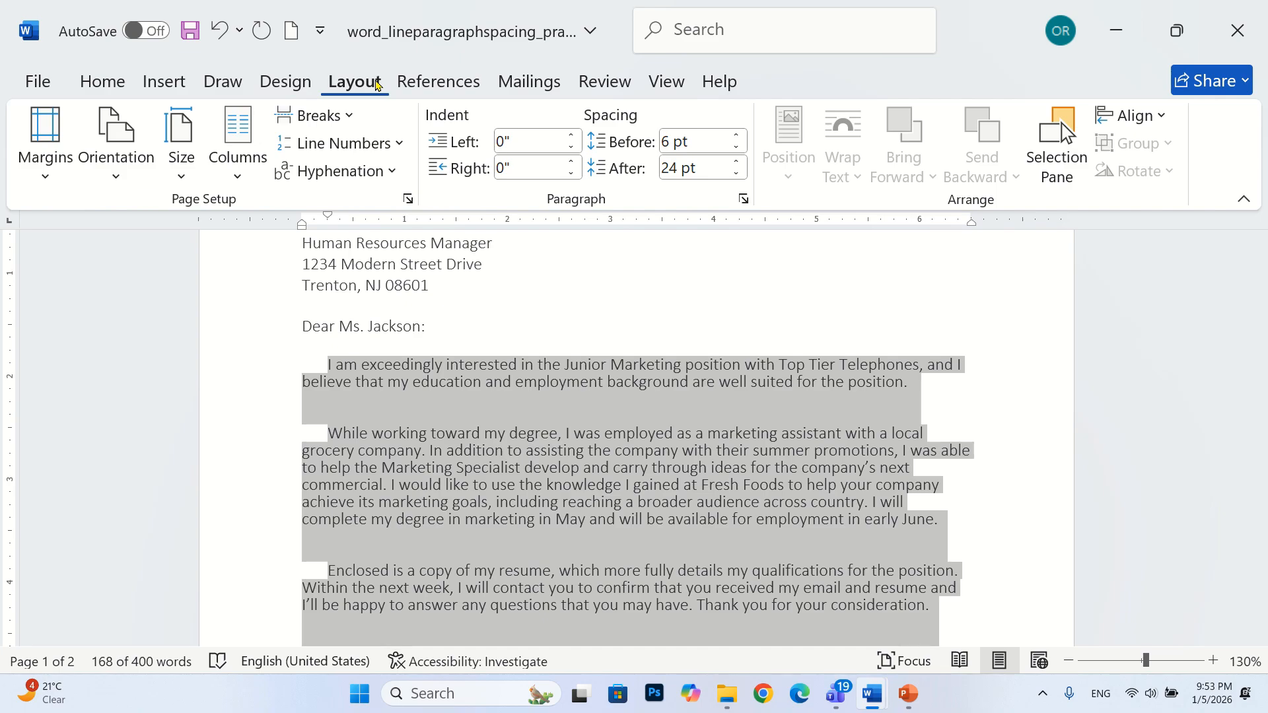
left_click(735, 136)
left_click(735, 136)
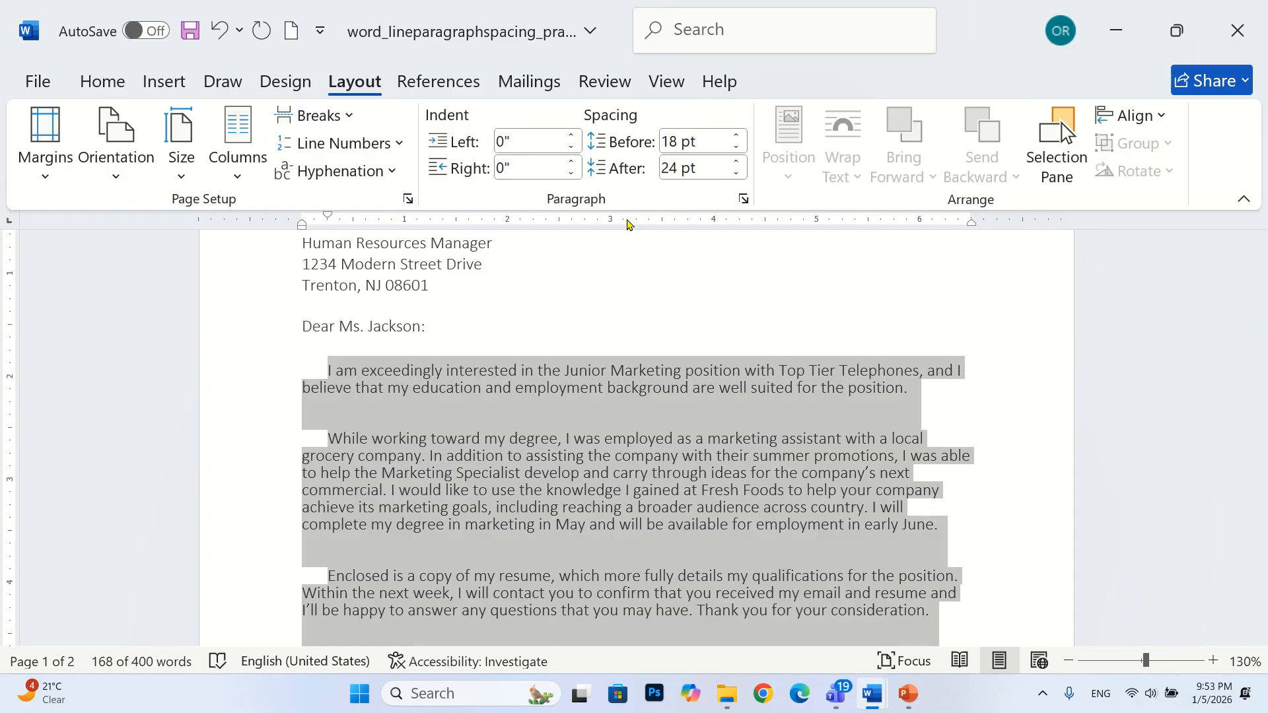
In the paragraph settings, set the selected body paragraphs' spacing before to 6 pt and spacing after to 42 pt
left_click(744, 199)
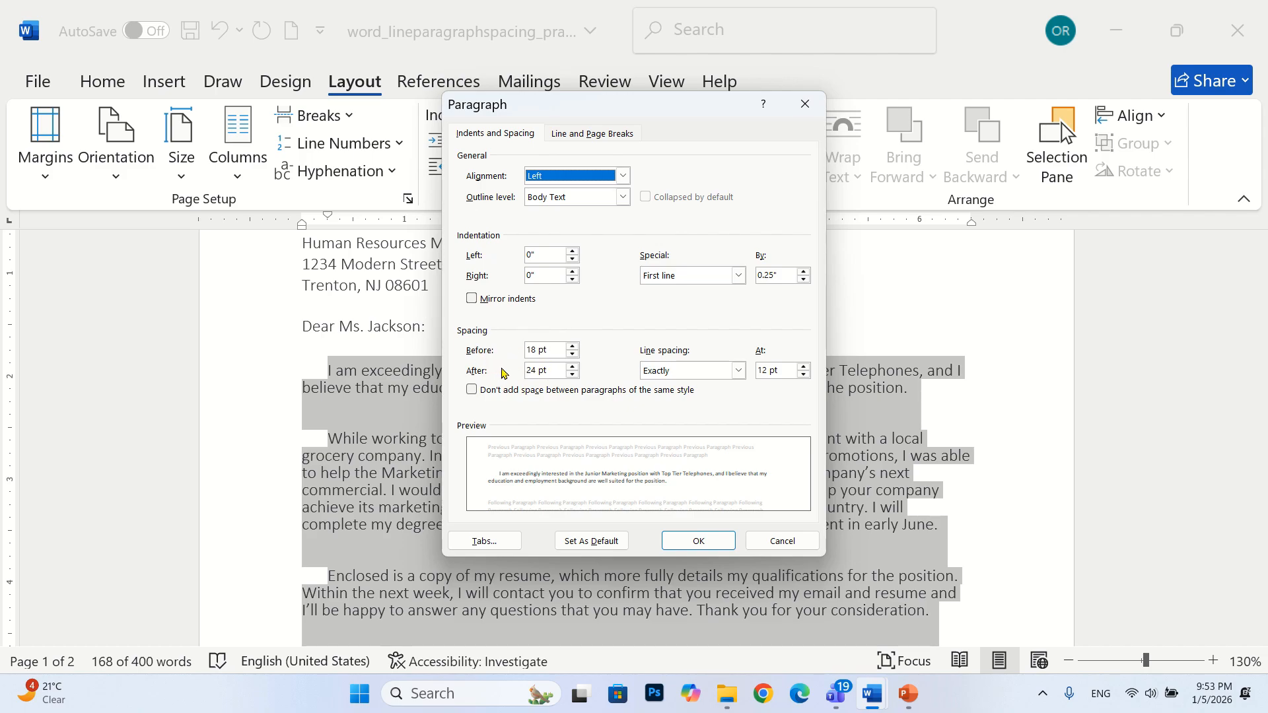
left_click(572, 353)
left_click(572, 353)
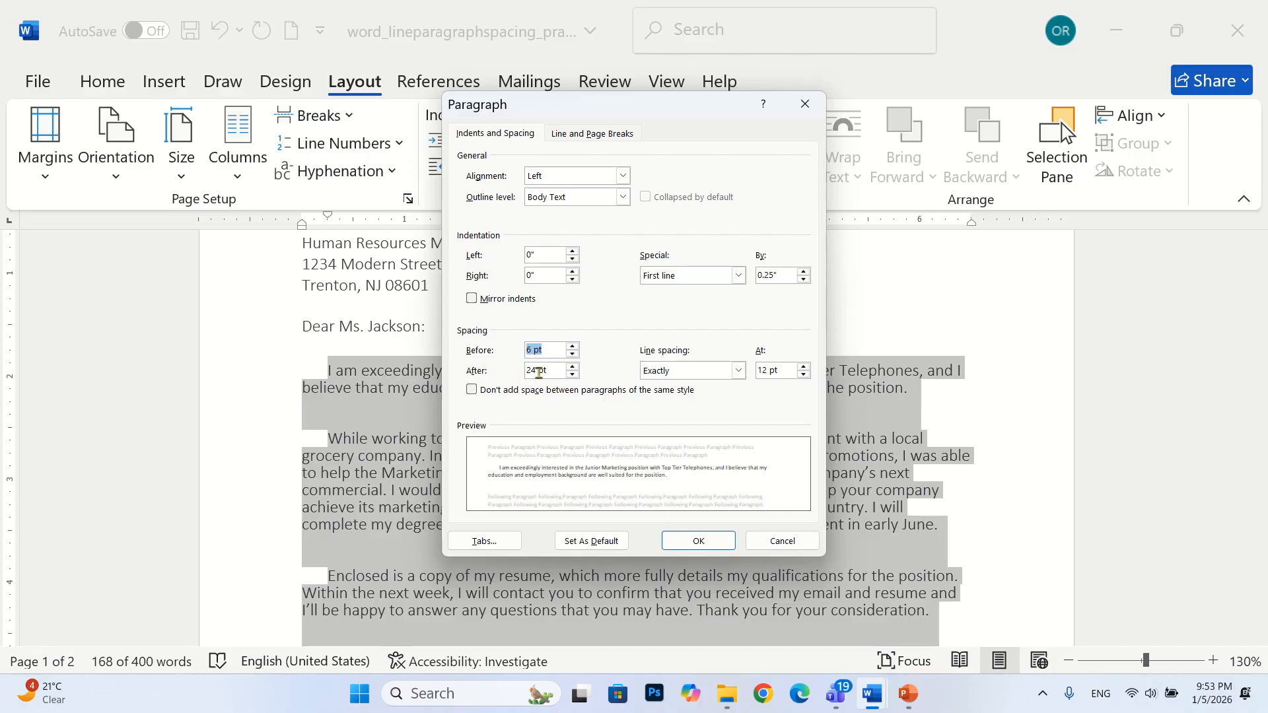
left_click(574, 371)
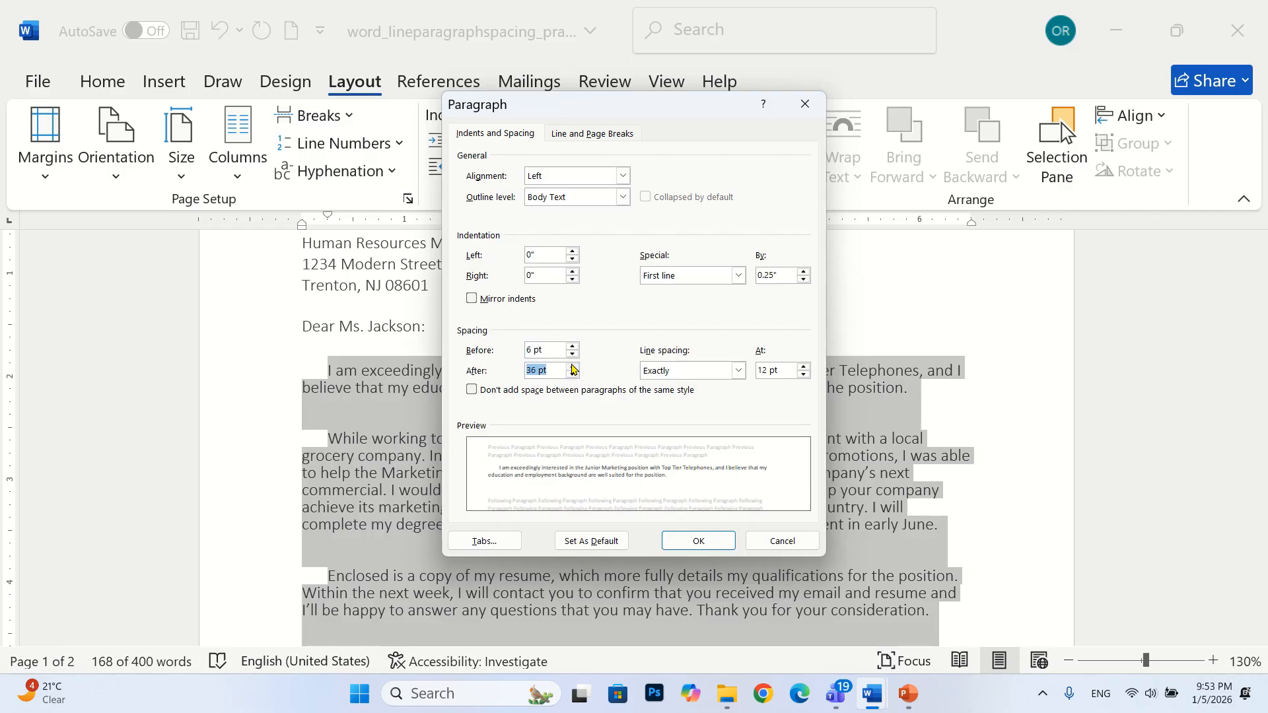
left_click(574, 367)
left_click(574, 367)
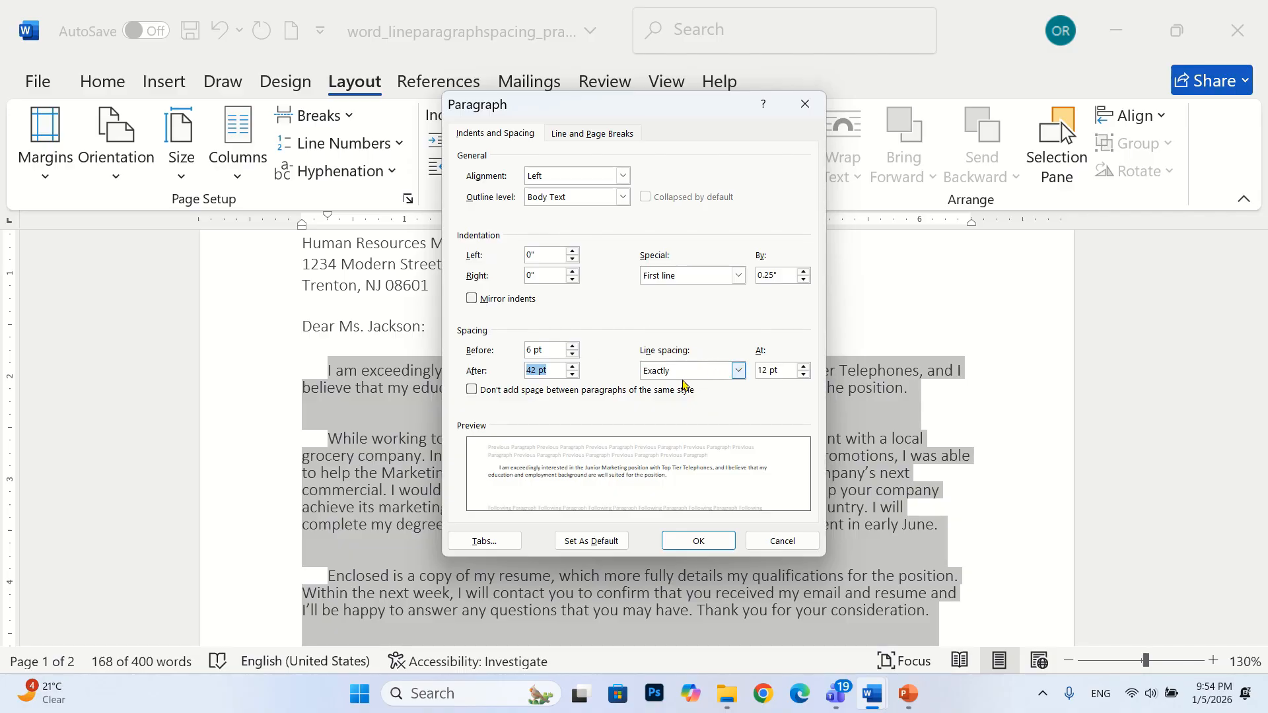
Set the body paragraphs' line spacing to Exactly 17 pt, apply the paragraph settings, and deselect the text
left_click(740, 373)
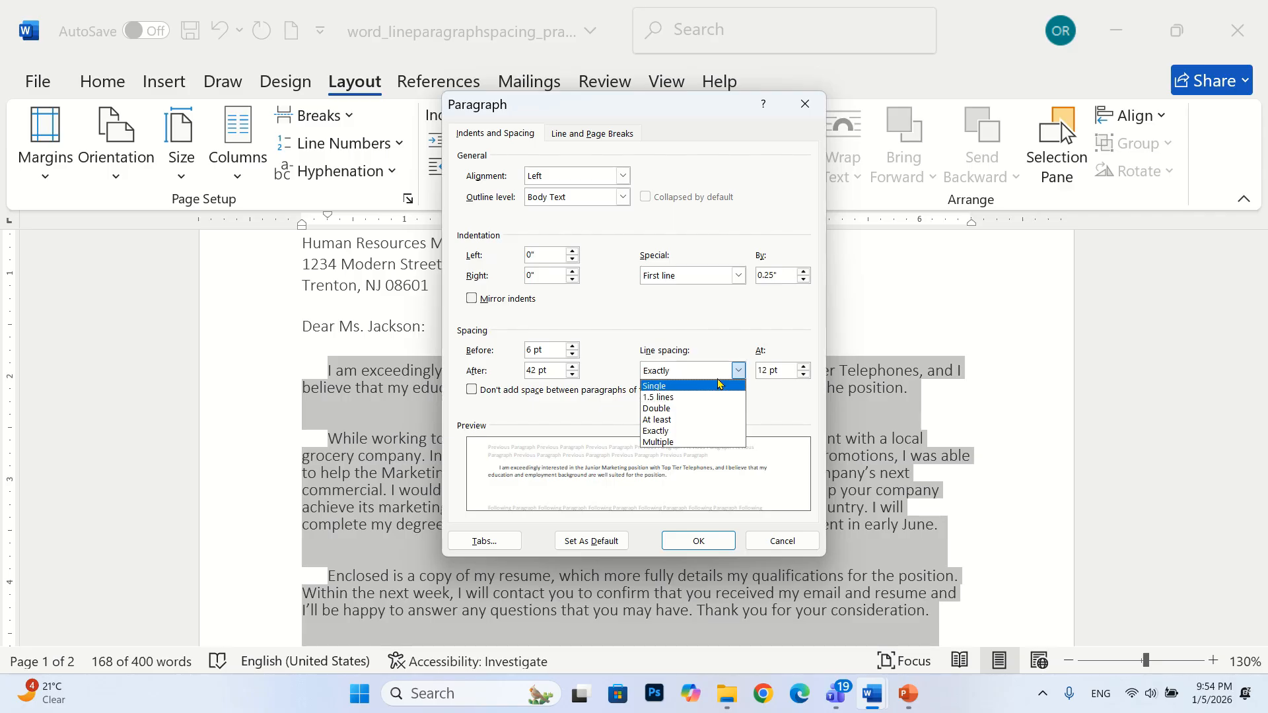
left_click(684, 432)
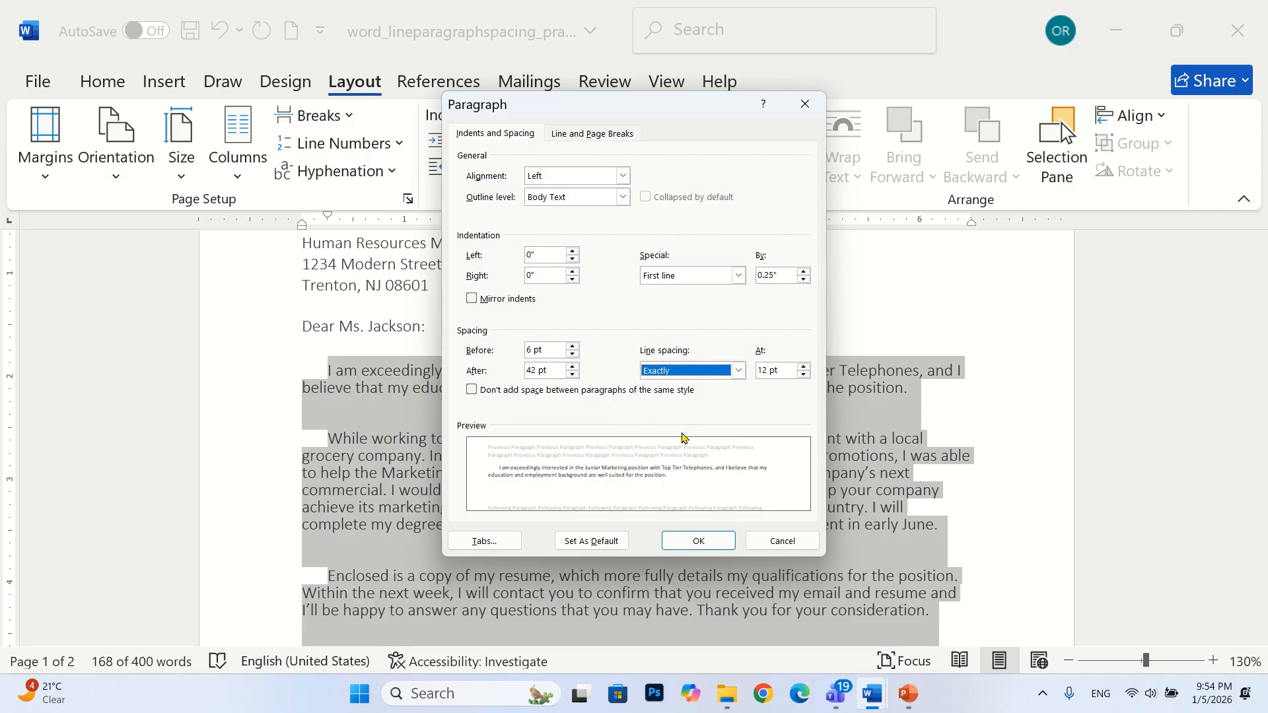
left_click(790, 370)
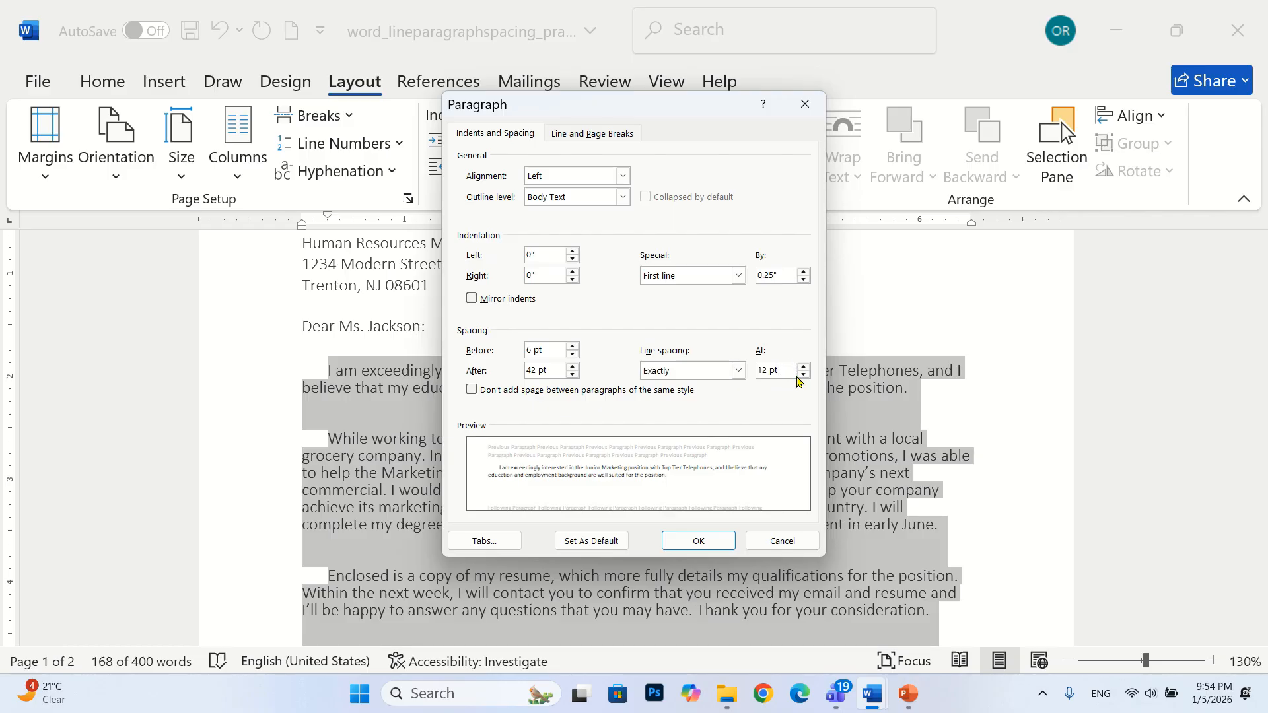
left_click(803, 367)
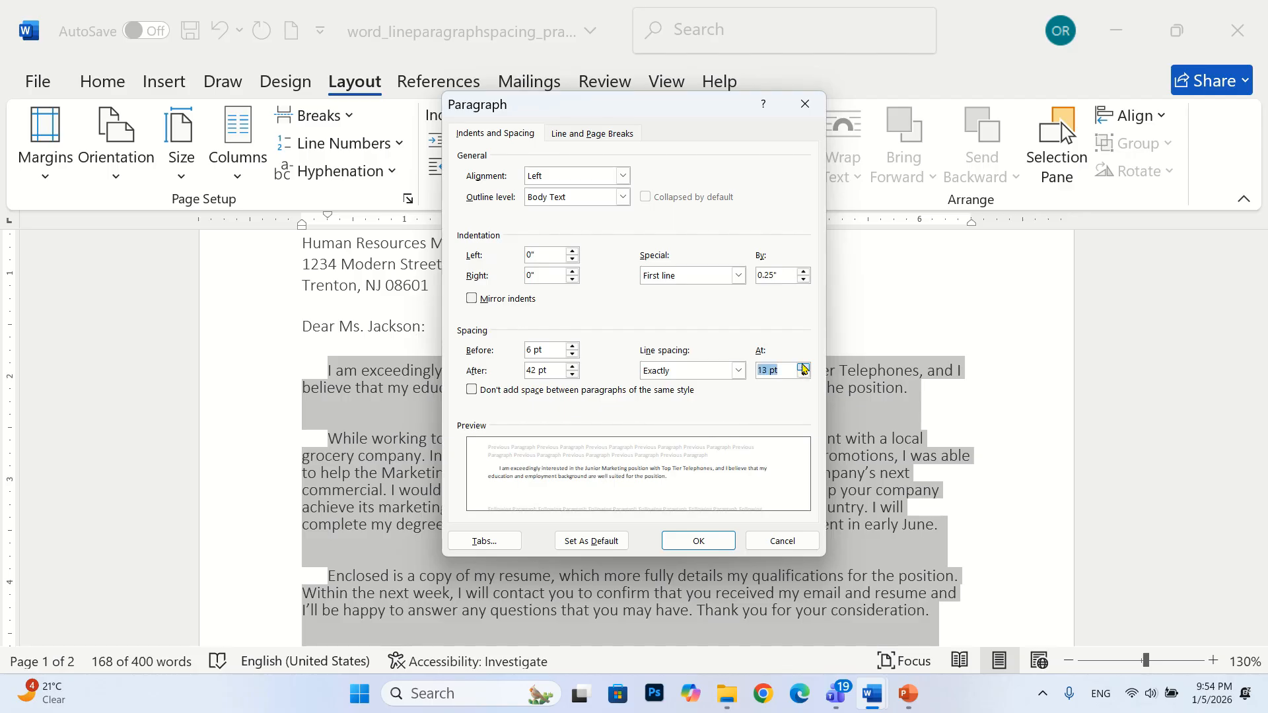
left_click(803, 367)
left_click(803, 367)
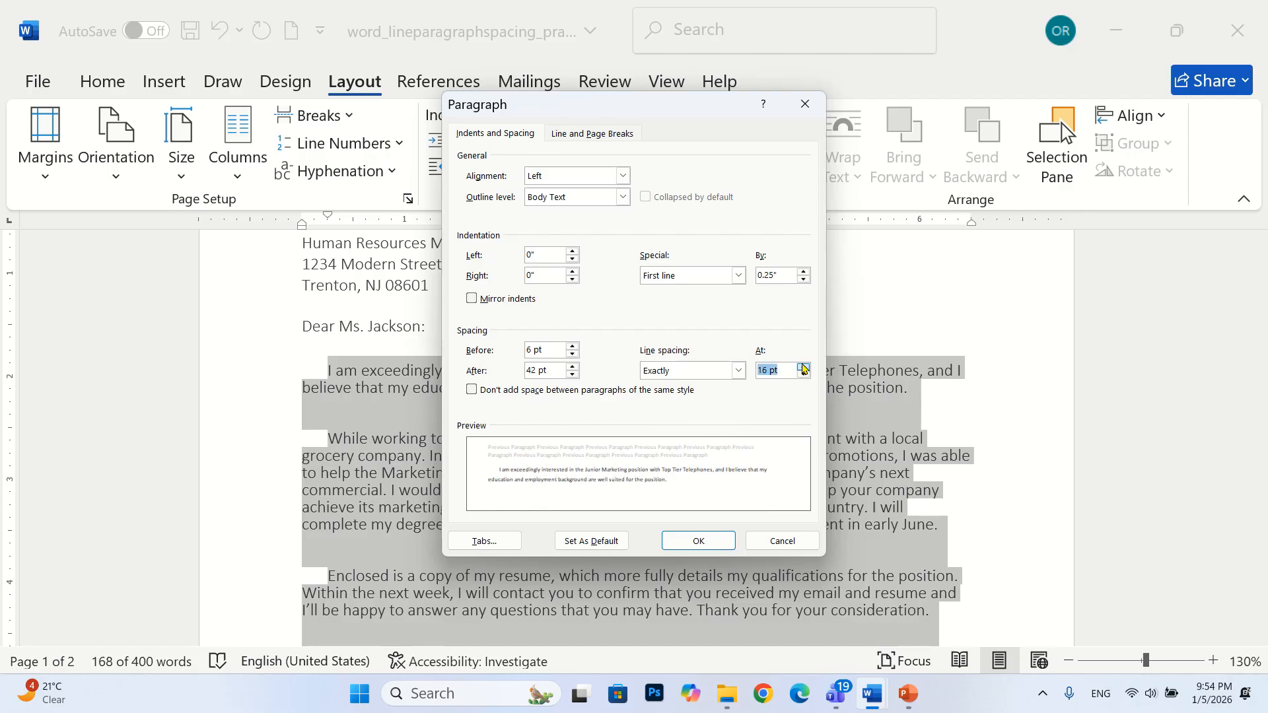
left_click(803, 367)
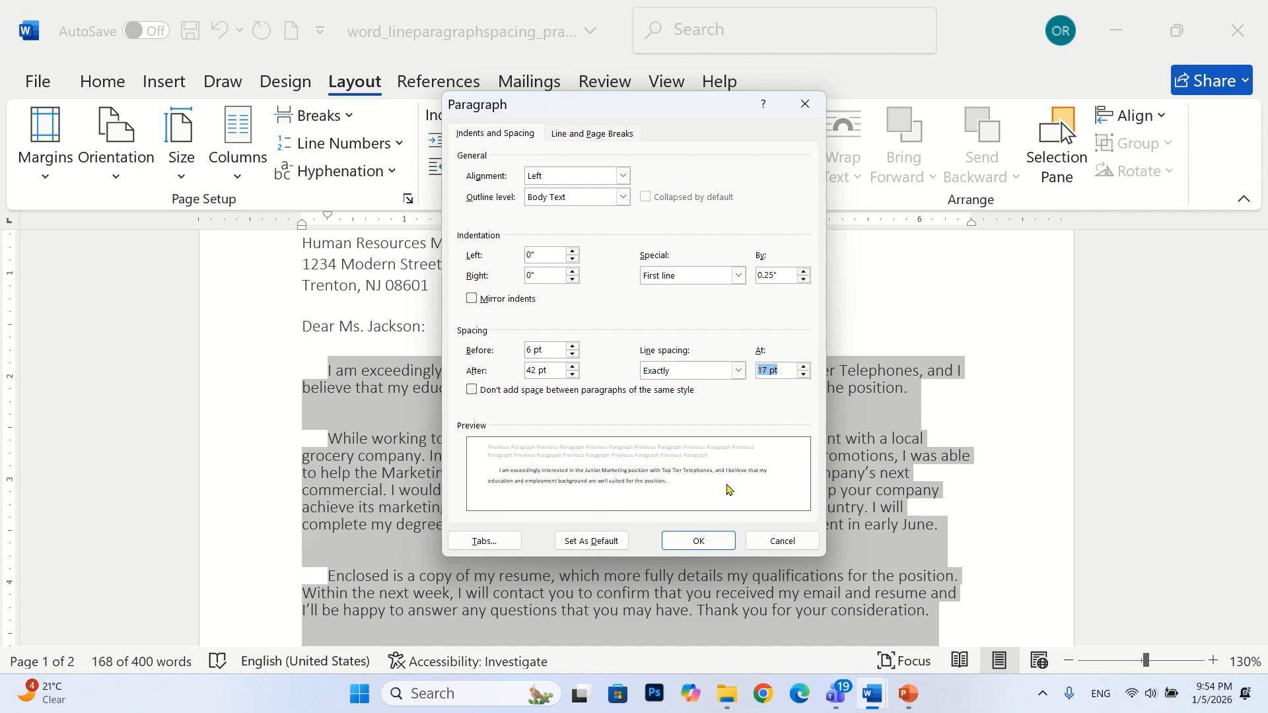
left_click(699, 542)
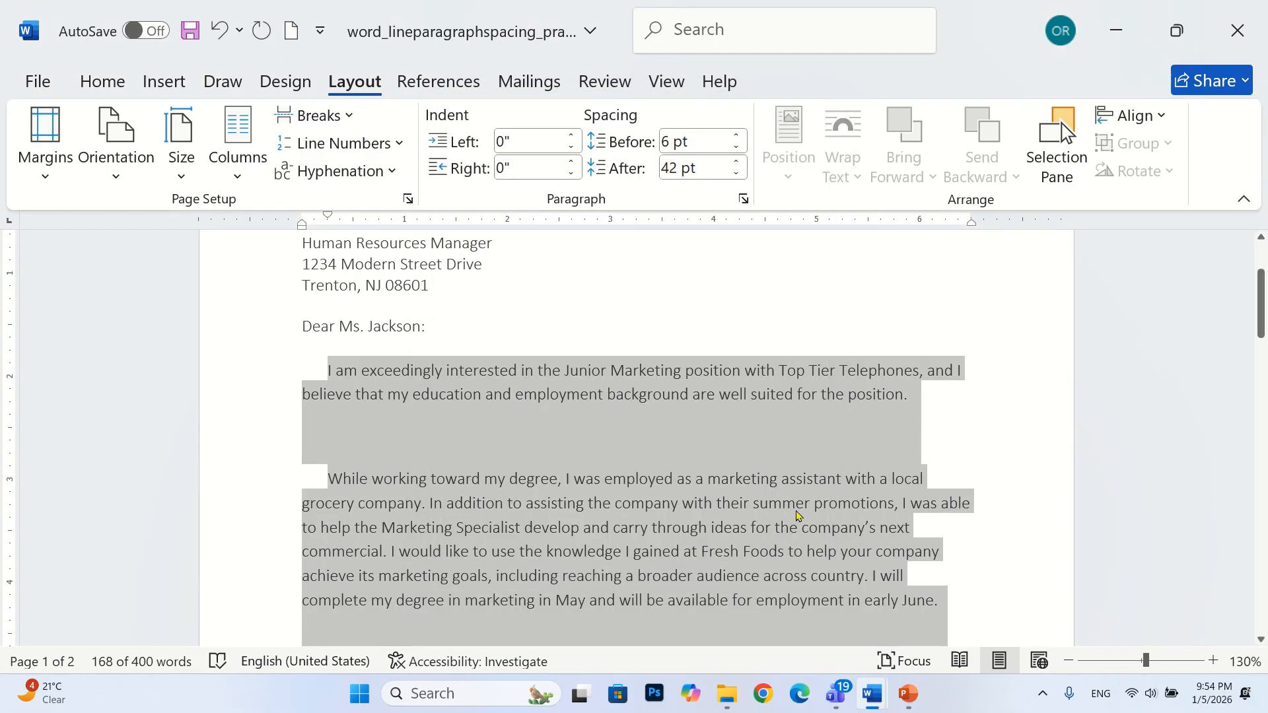
scroll(797, 515, "down", 3)
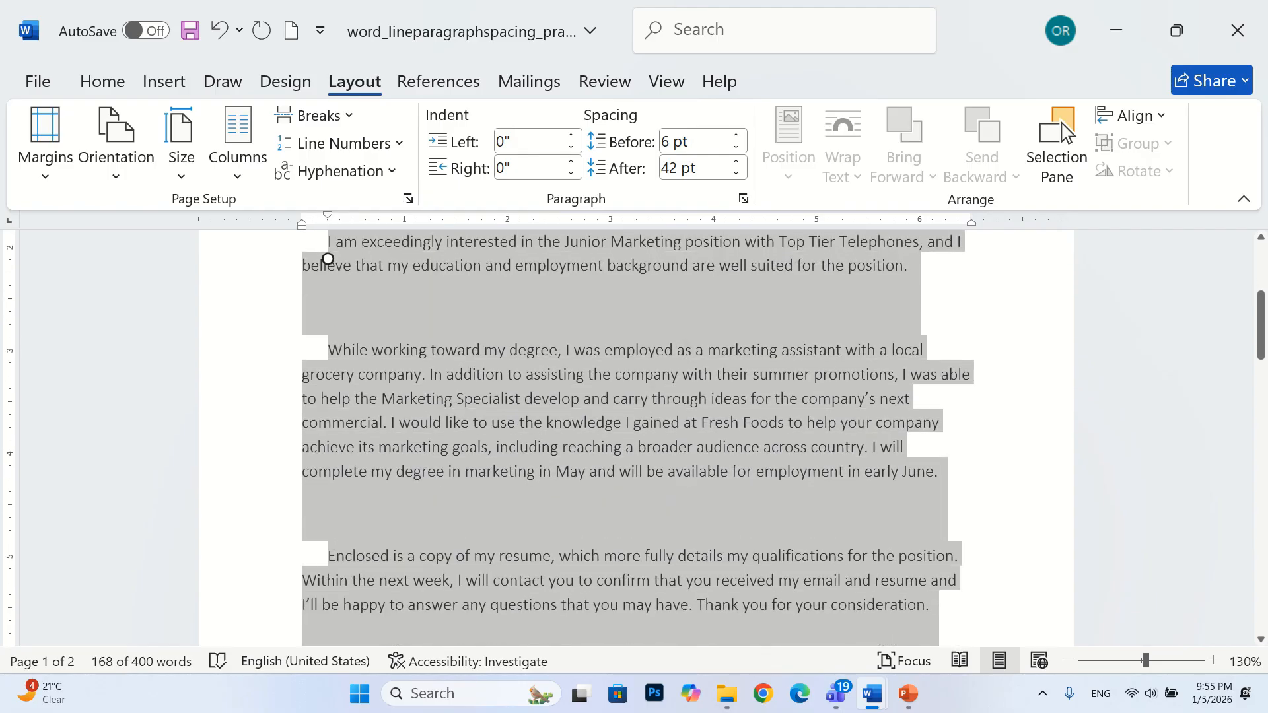
left_click(722, 510)
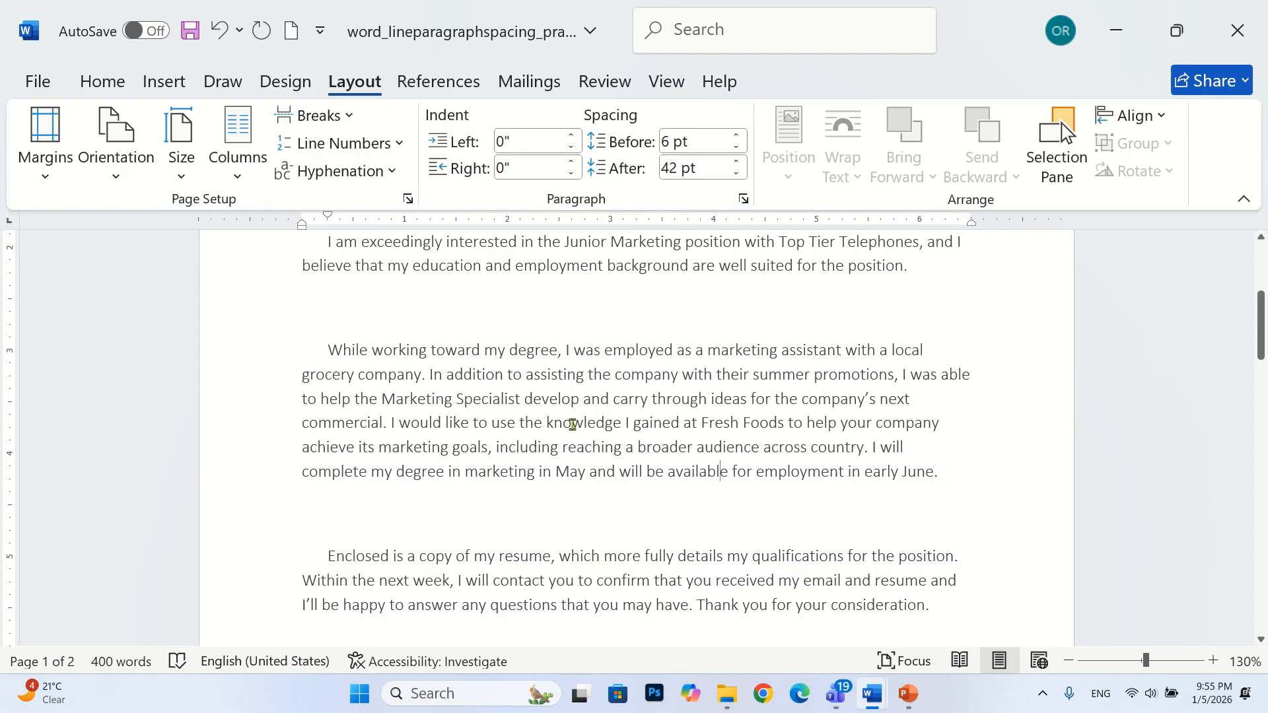
Select the three body paragraphs again and set their spacing after to 12 pt in the paragraph settings
scroll(721, 595, "up", 2)
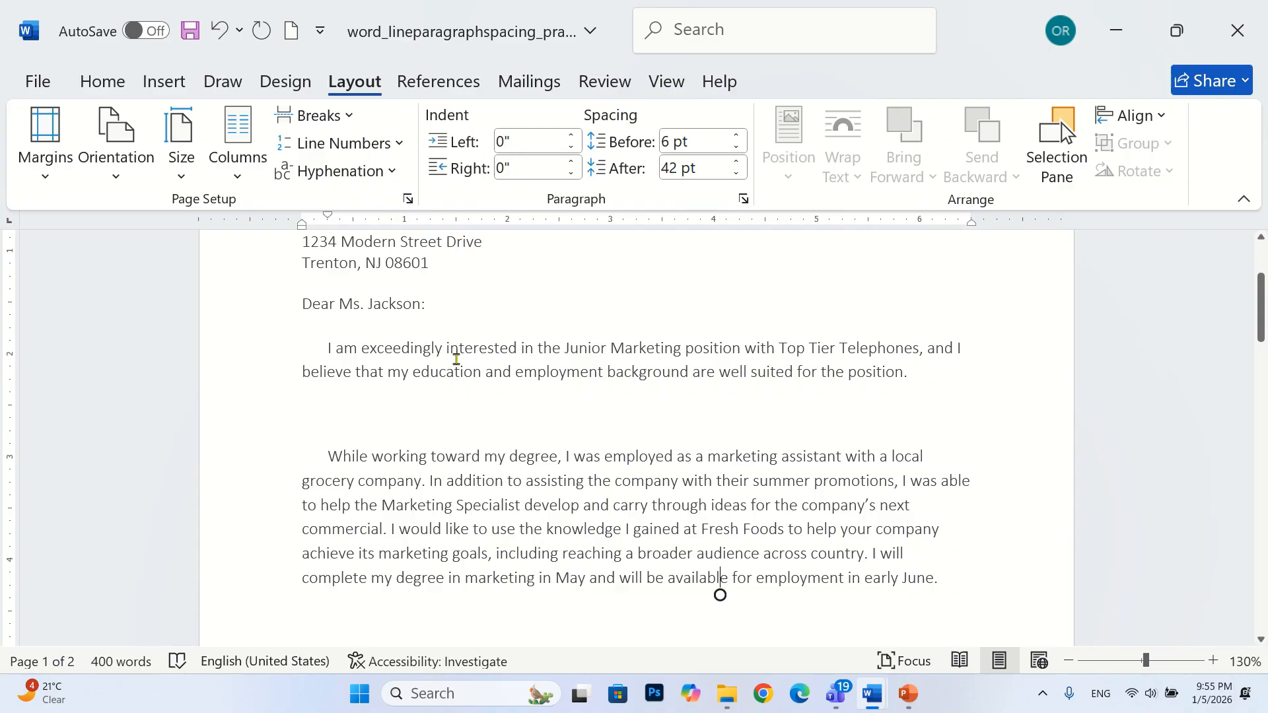
left_click(262, 350)
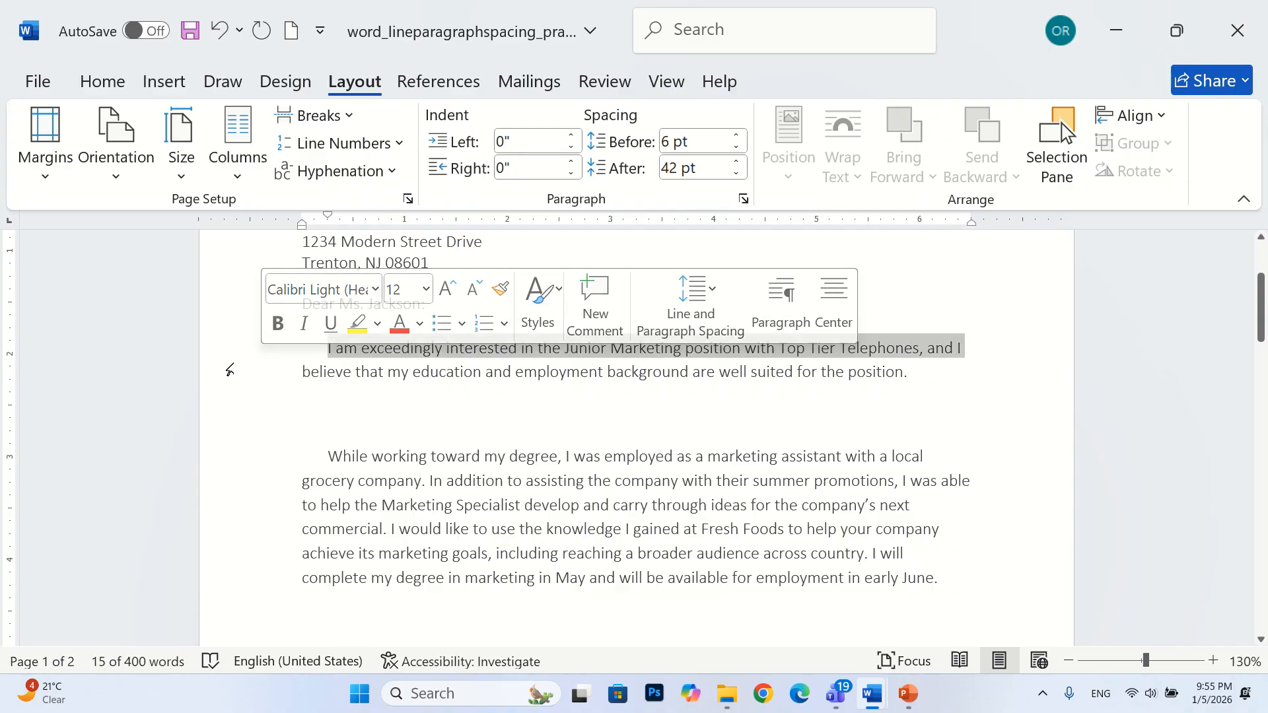
left_click_drag(252, 339, 323, 329)
left_click(283, 388)
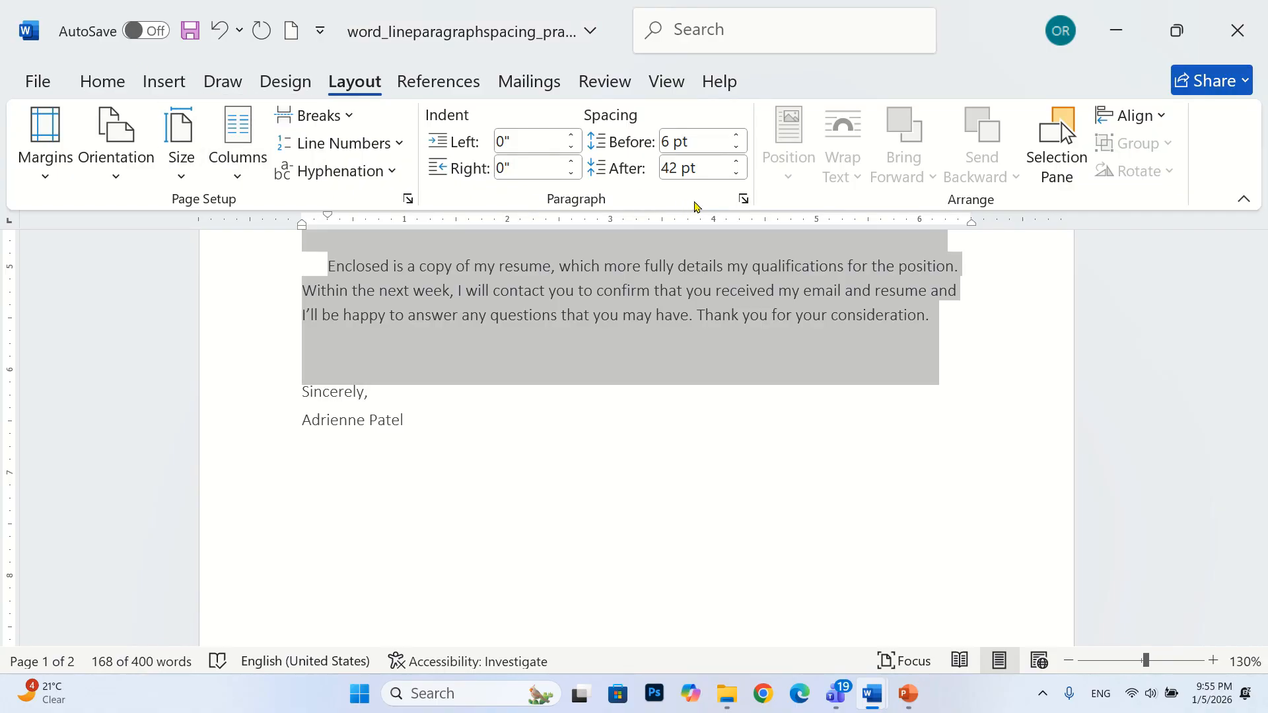
left_click(743, 199)
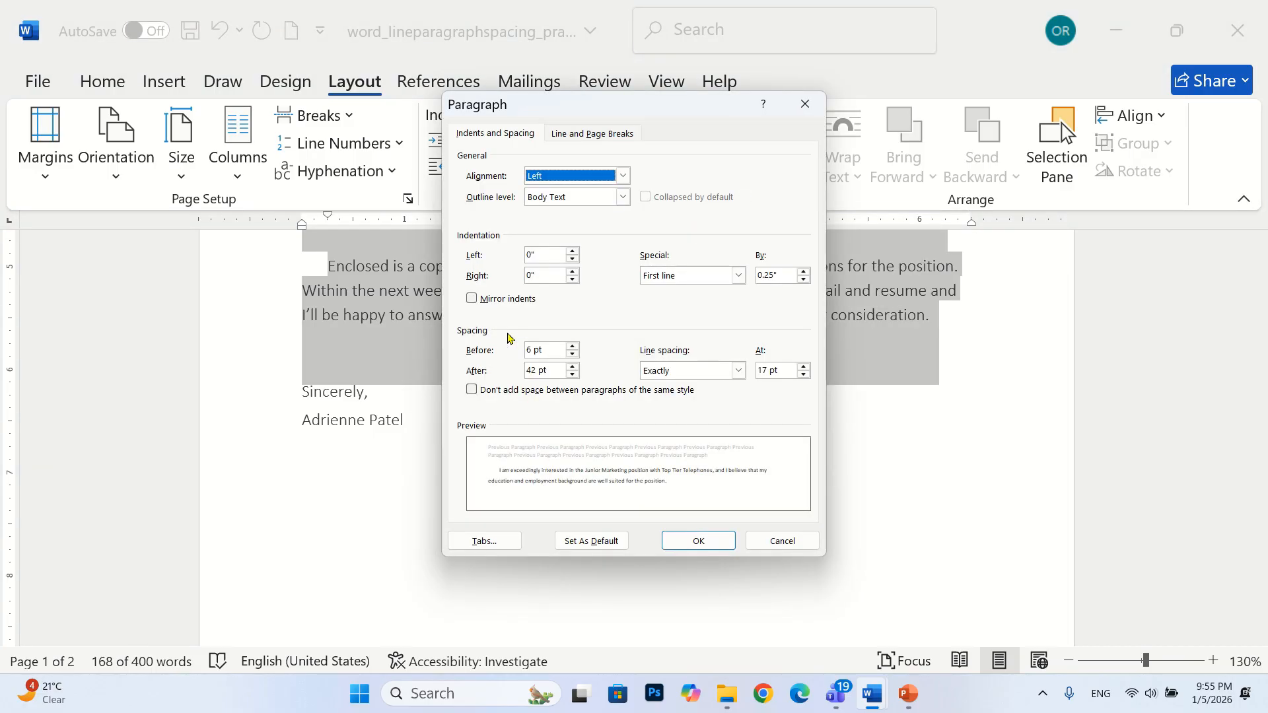
left_click(572, 373)
left_click(572, 374)
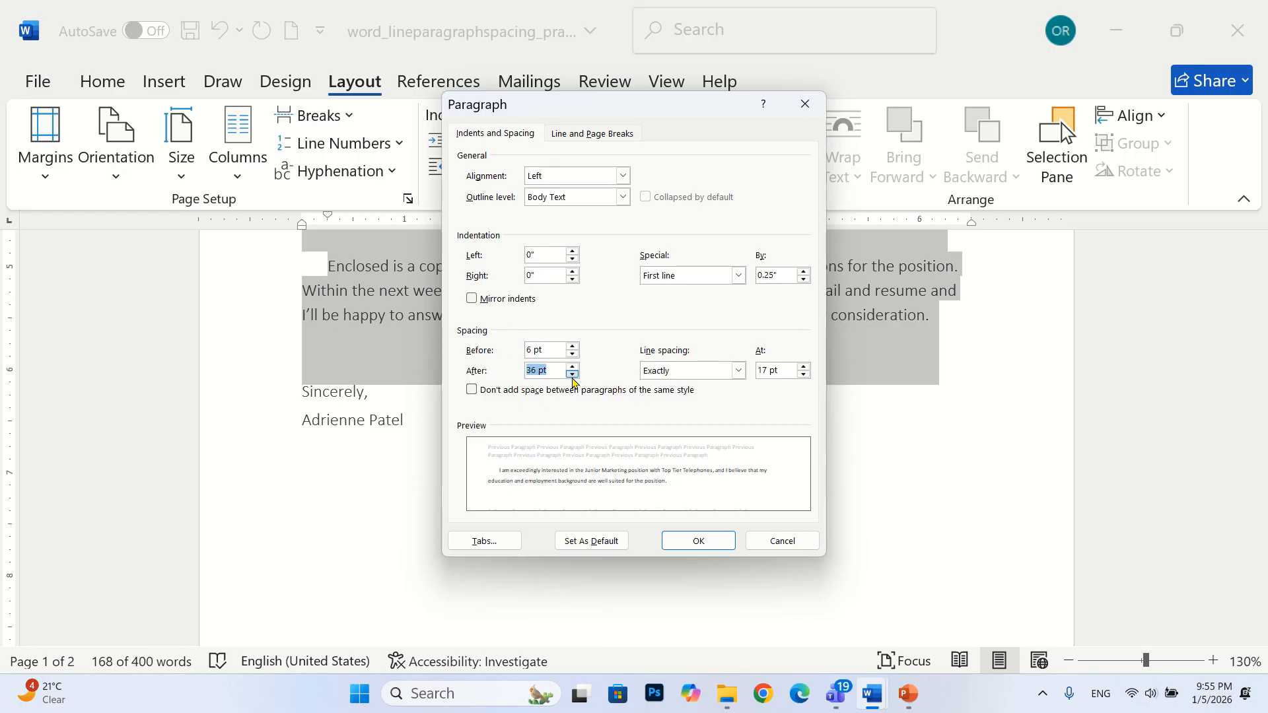
left_click(572, 374)
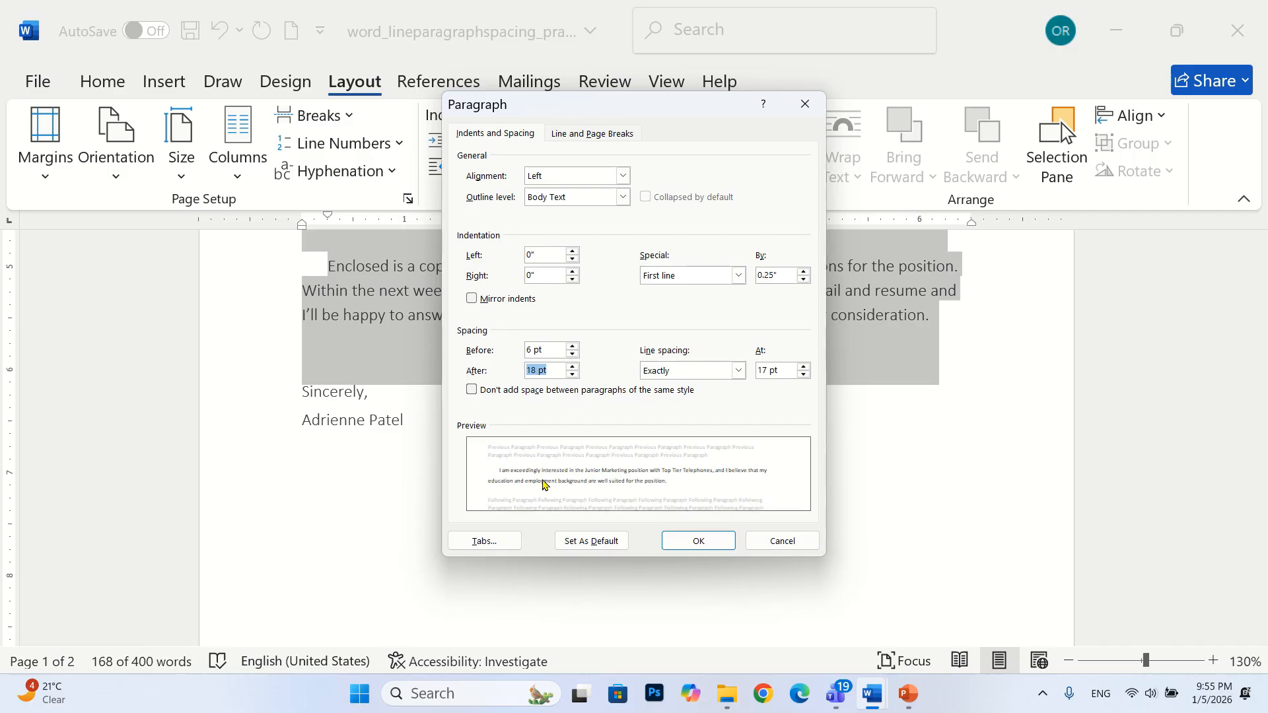
left_click(572, 369)
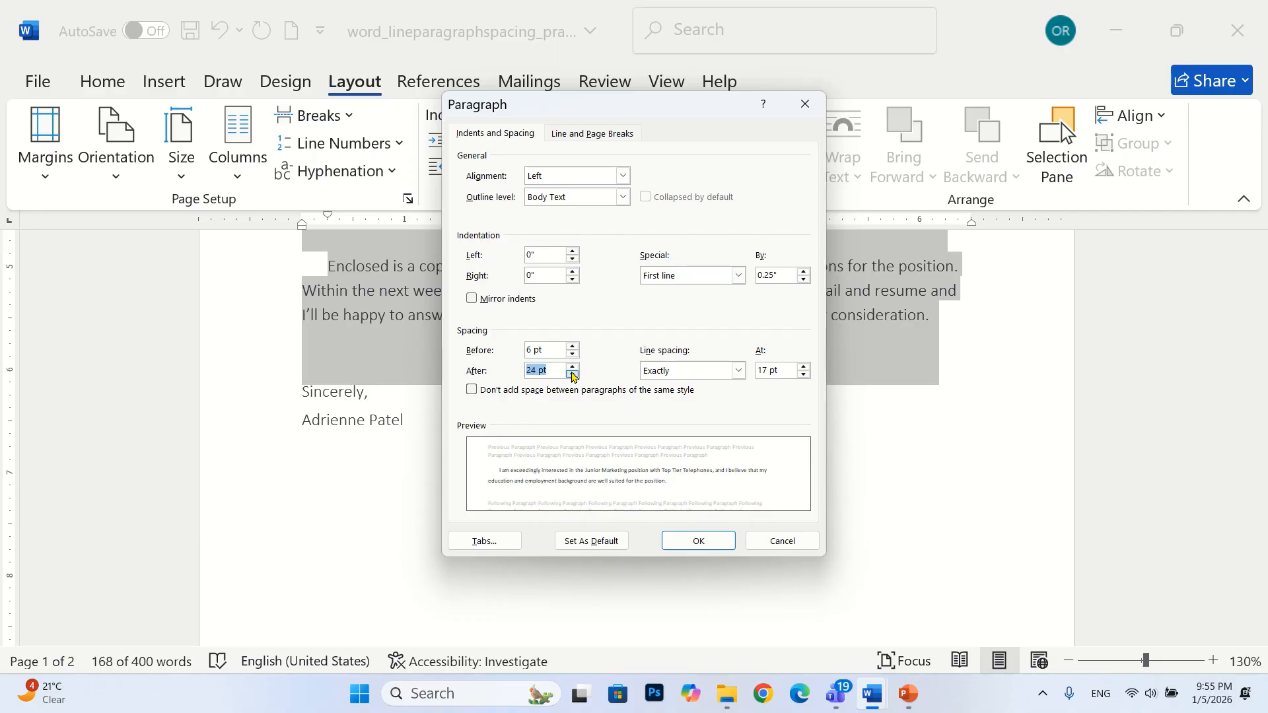
left_click(572, 373)
left_click(572, 375)
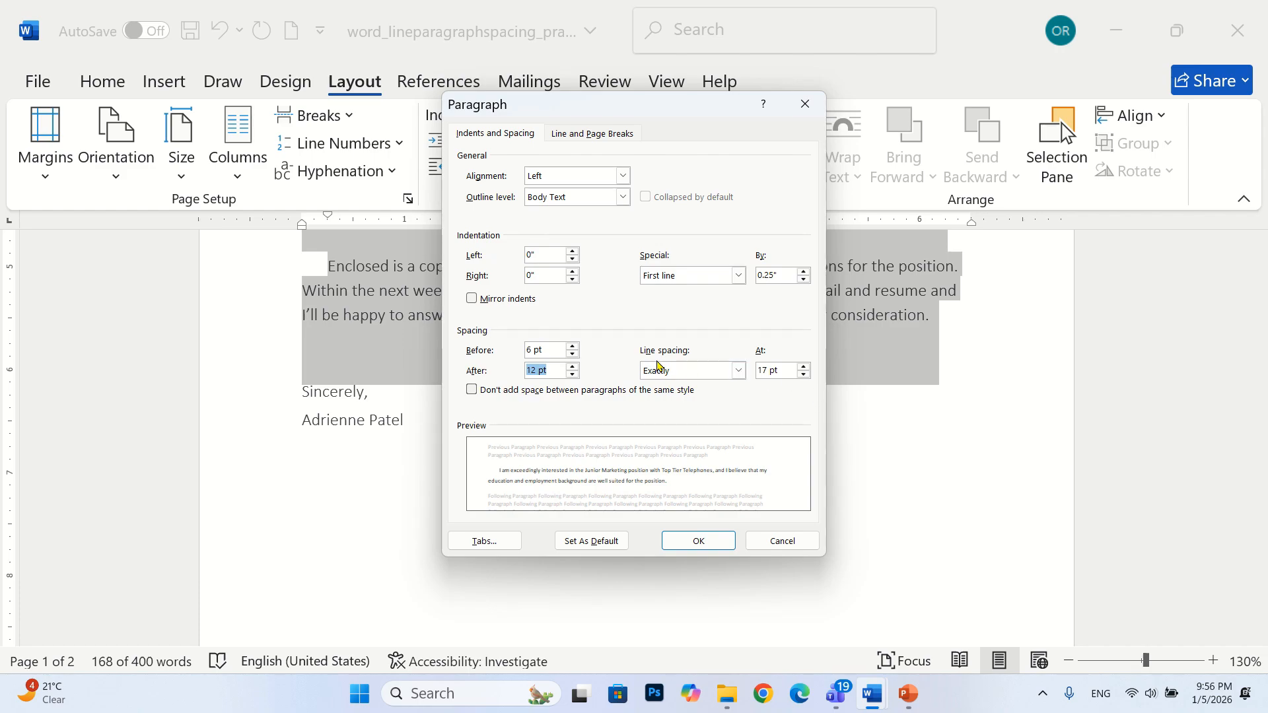
Set the selected paragraphs' line spacing to Exactly 14 pt, apply the paragraph settings, and deselect the text
left_click(804, 375)
left_click(804, 375)
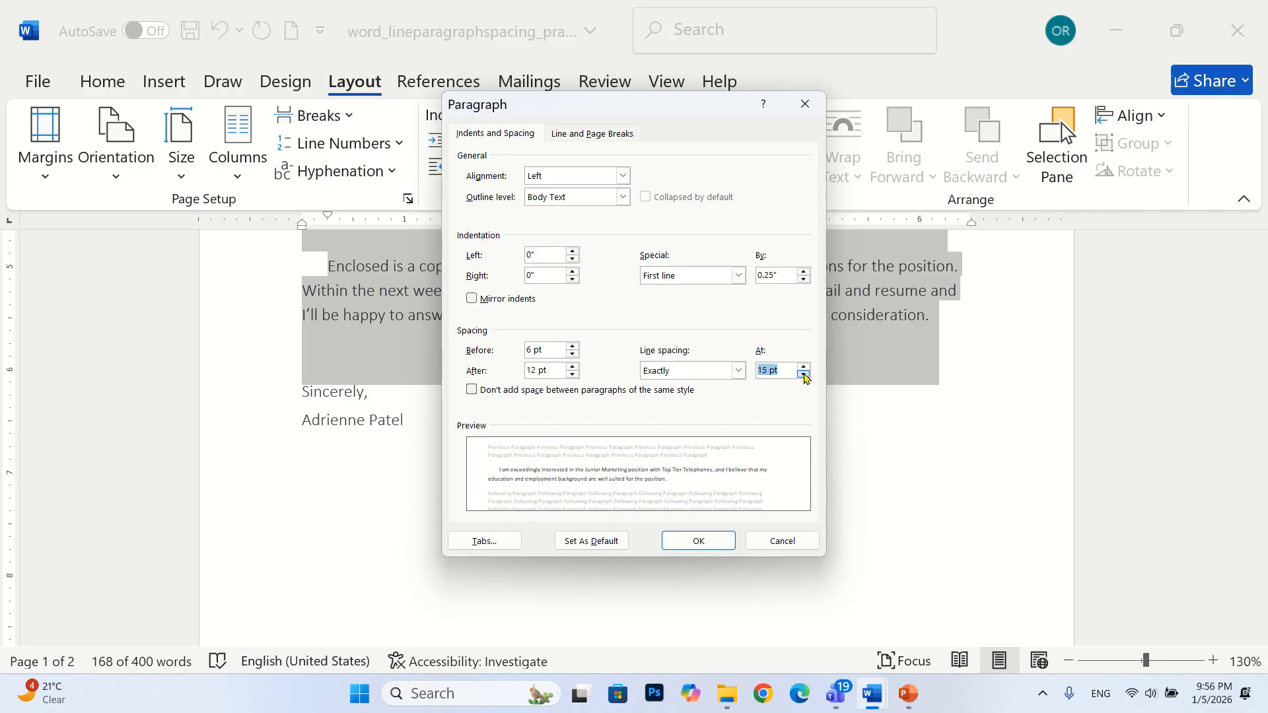
left_click(804, 374)
left_click(804, 374)
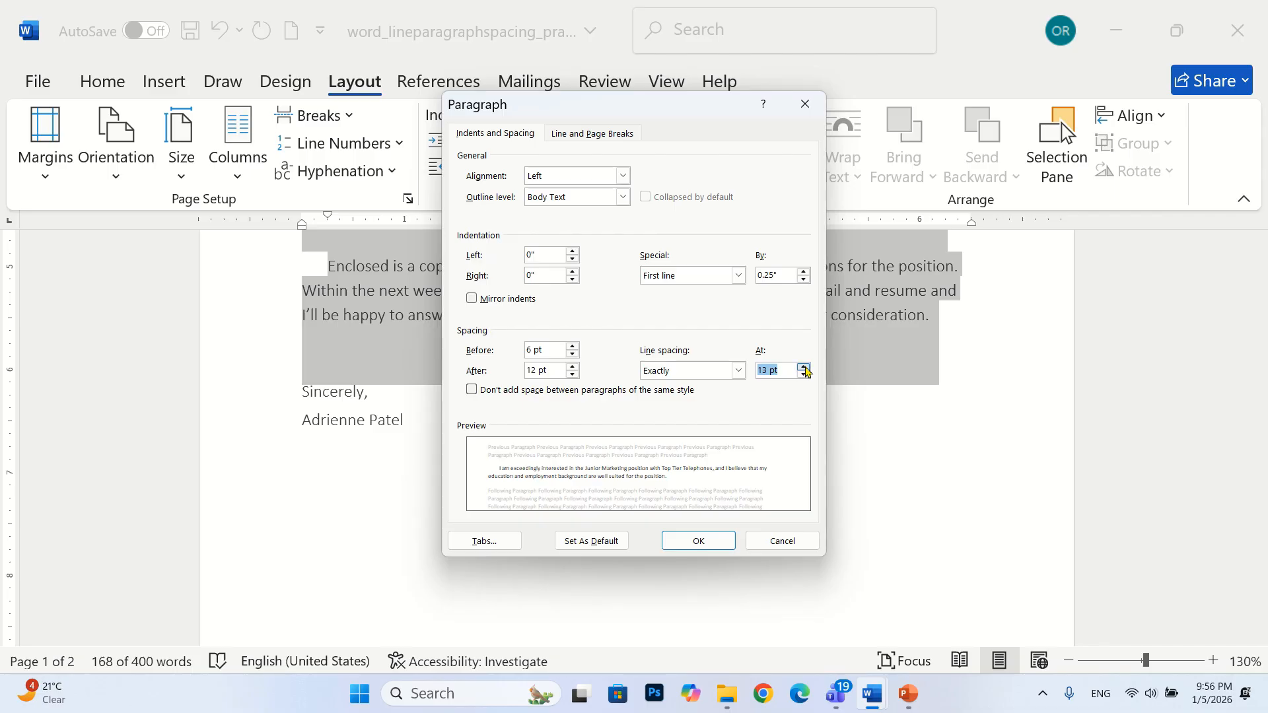
left_click(804, 366)
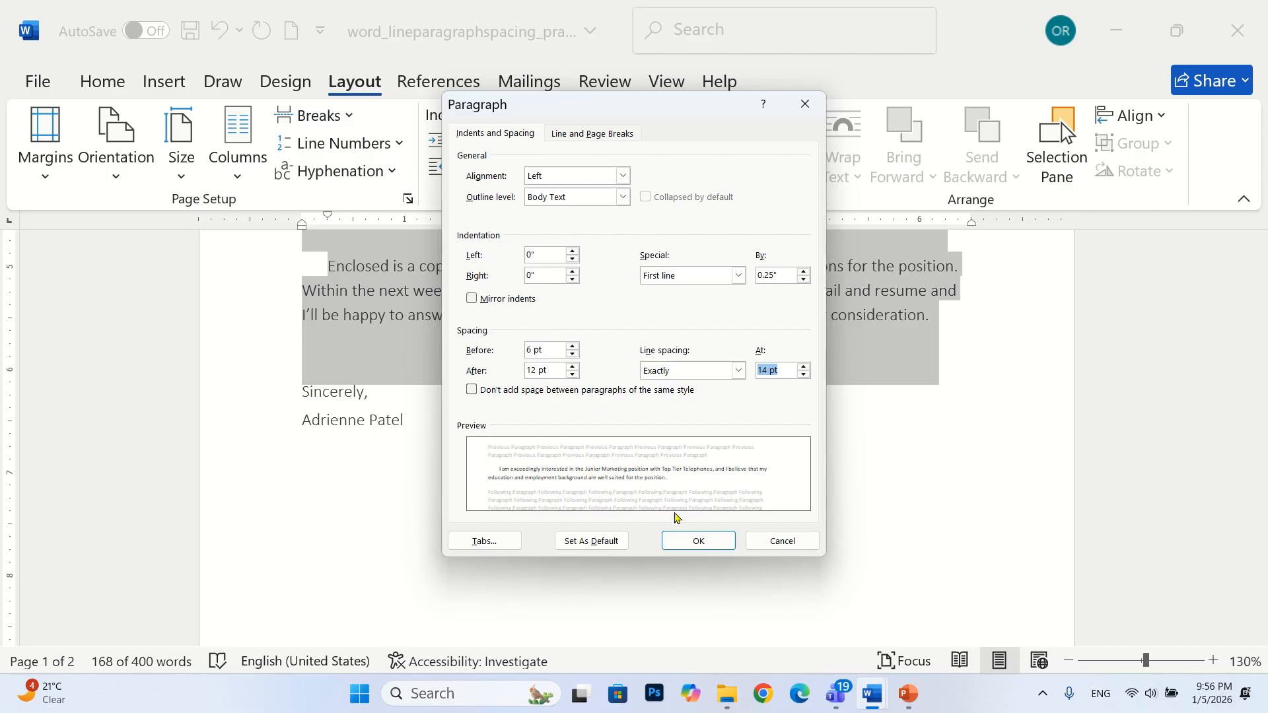
left_click(690, 541)
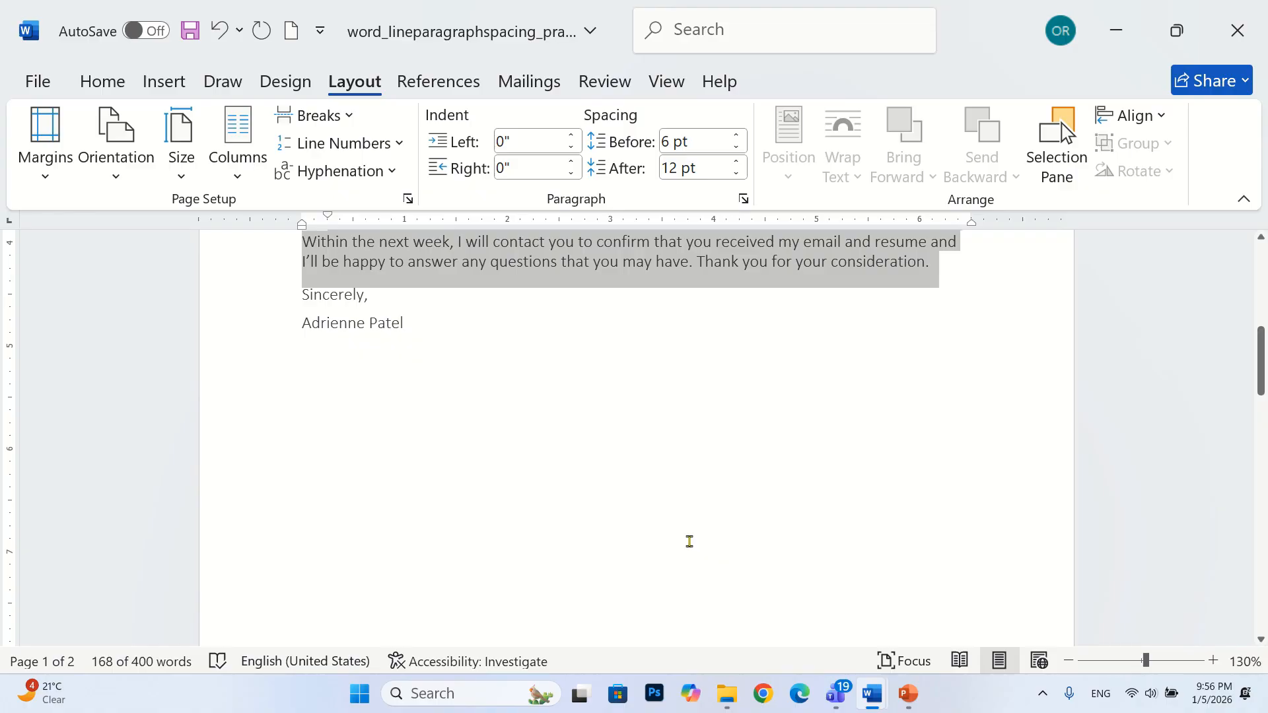
scroll(690, 541, "up", 5)
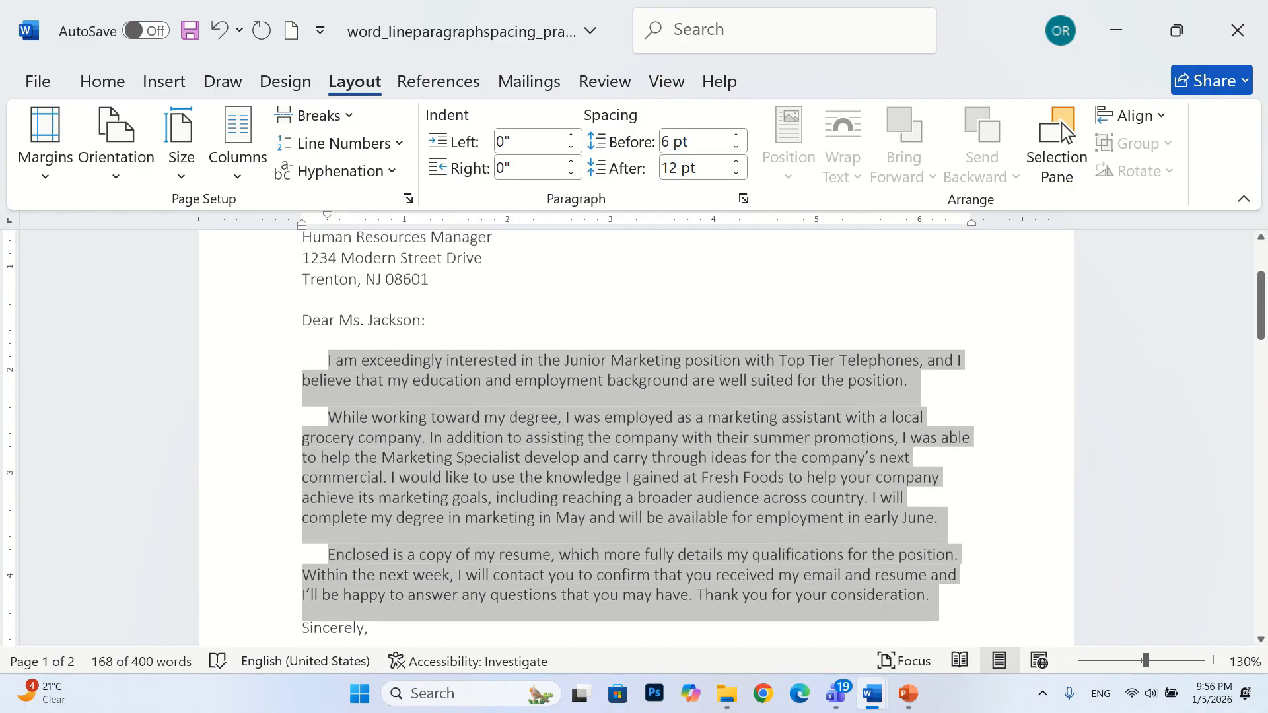
left_click(667, 527)
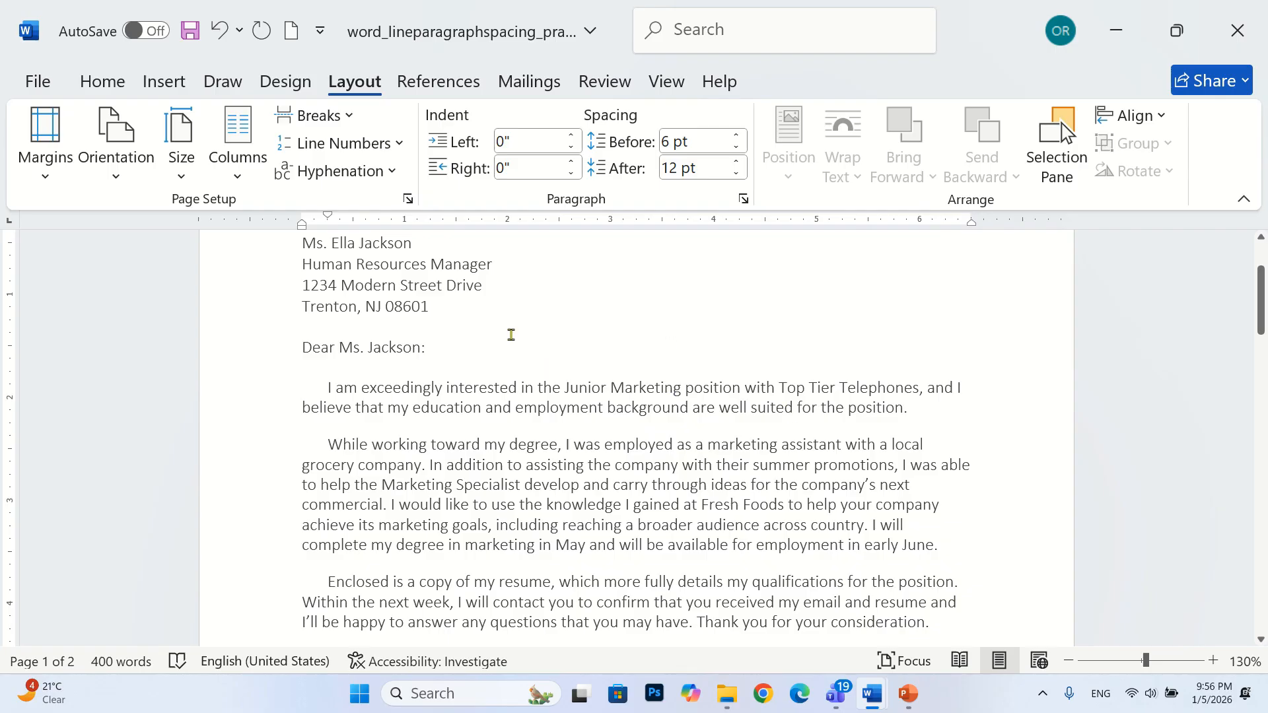
mouse_move(631, 6)
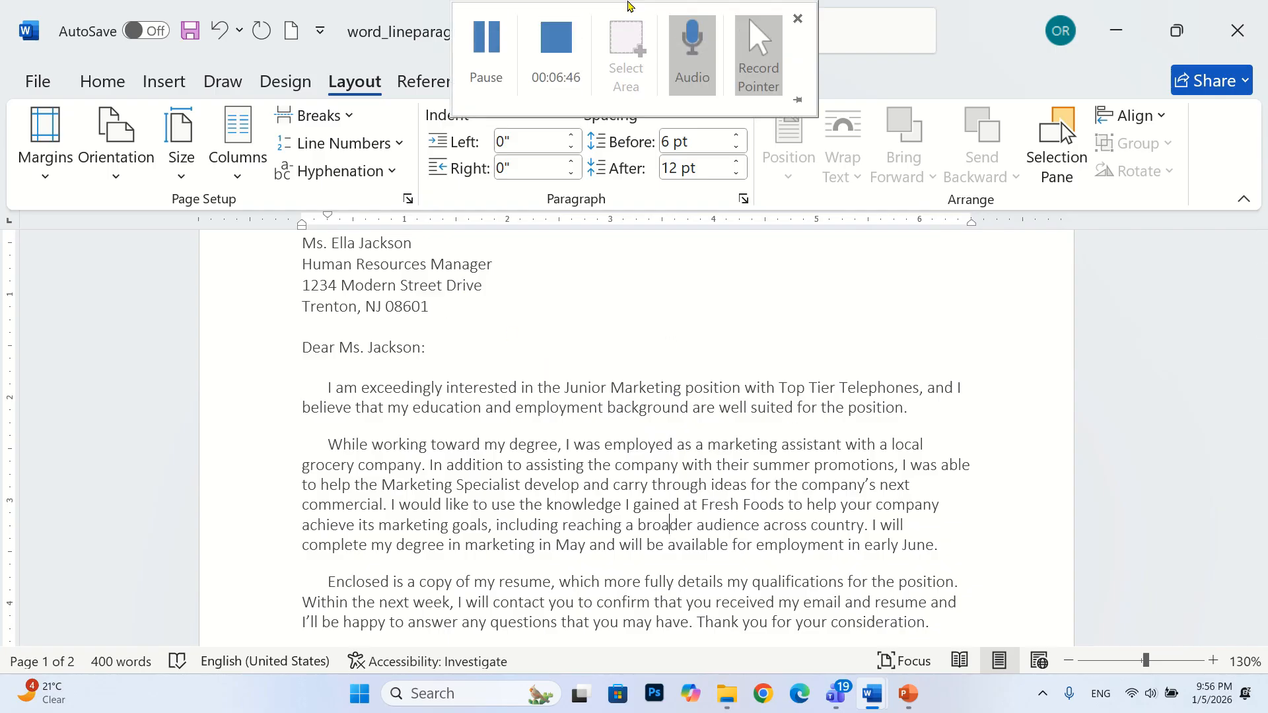